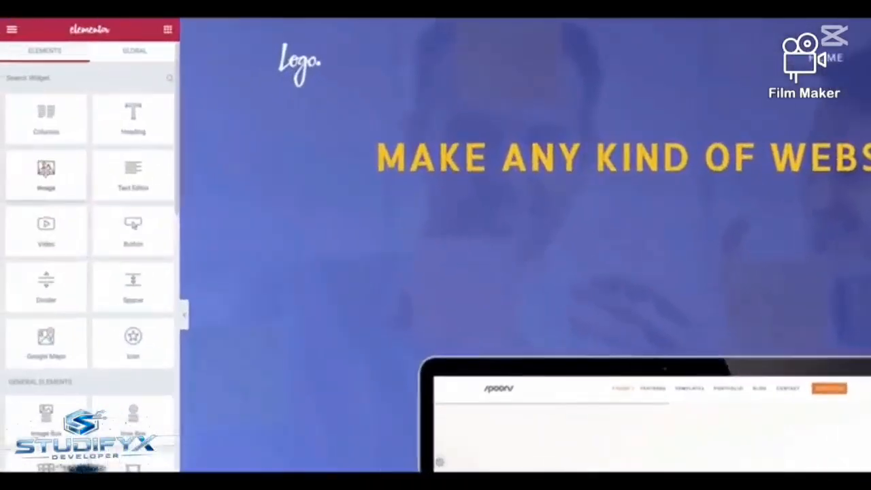
left_click_drag(46, 174, 637, 136)
left_click_drag(133, 175, 565, 276)
left_click_drag(565, 276, 628, 247)
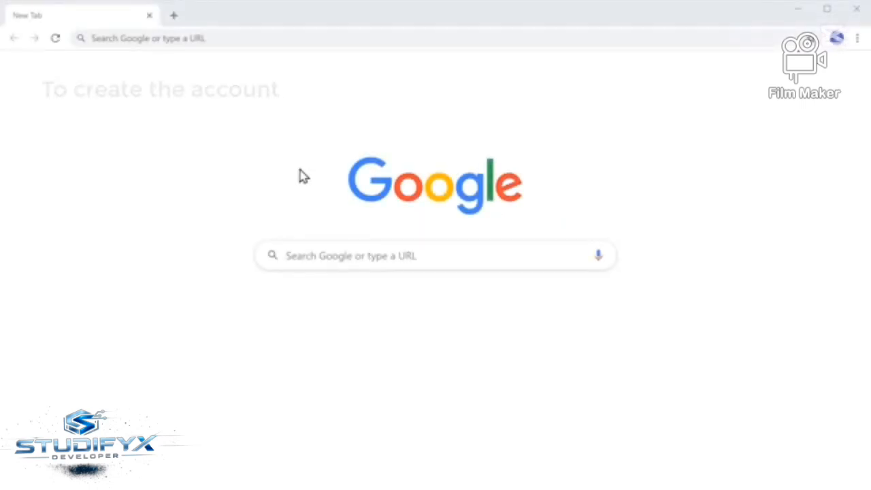
Open the hosting provider's website at profreehost.com
left_click(242, 38)
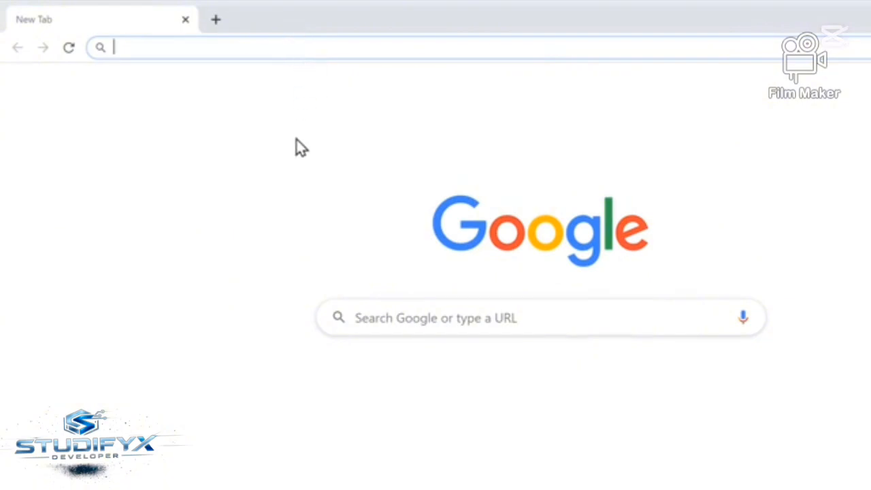
type("profreehost.co")
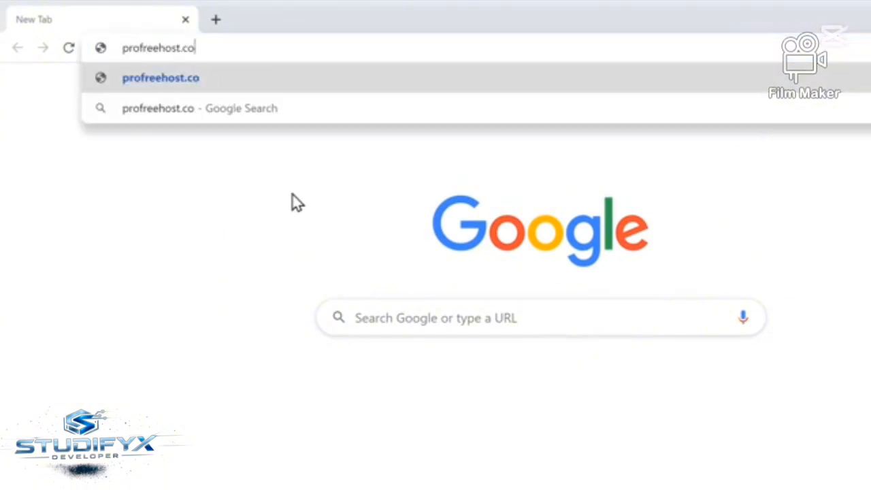
type("m")
key("Return")
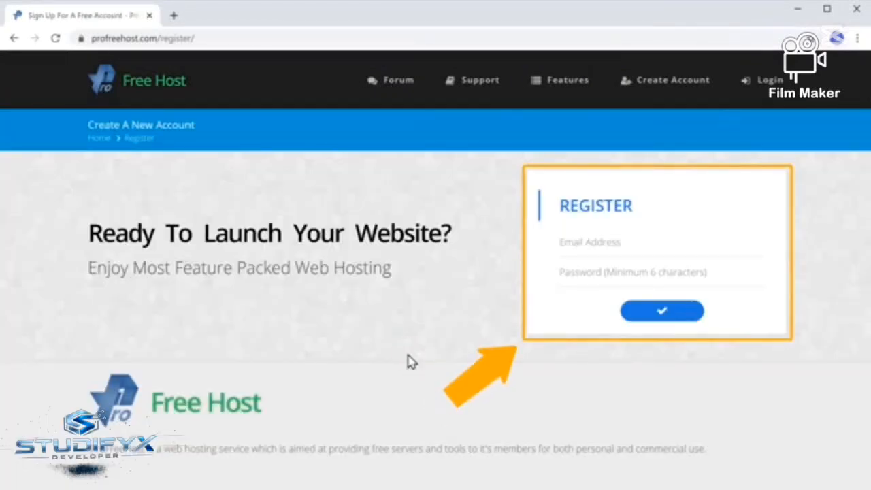
Register a free hosting account with the user's e-mail address and an account password
left_click(630, 242)
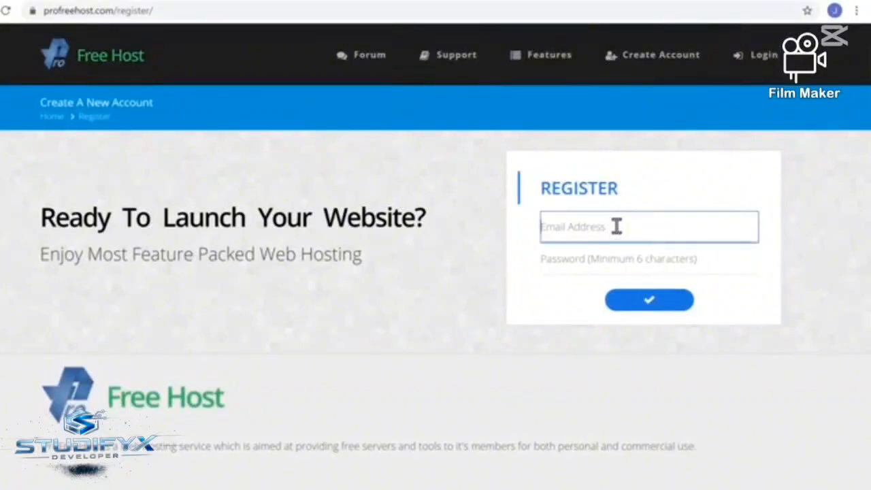
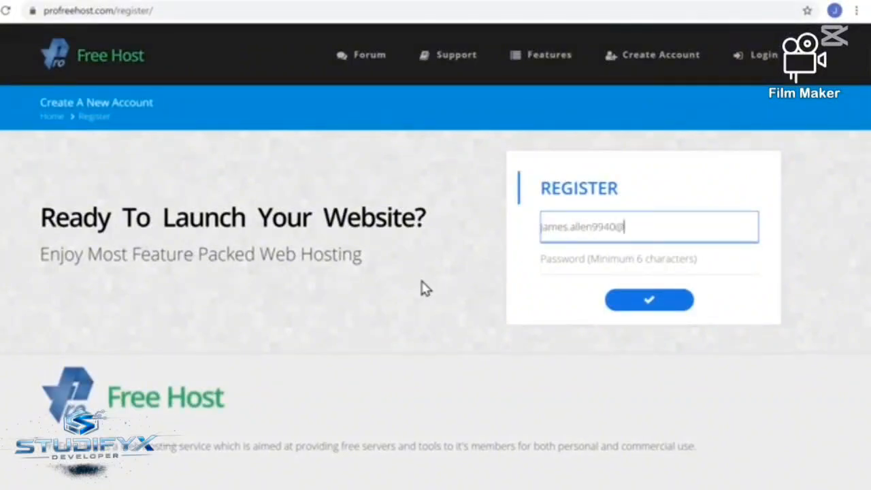
key("Tab")
type("•••")
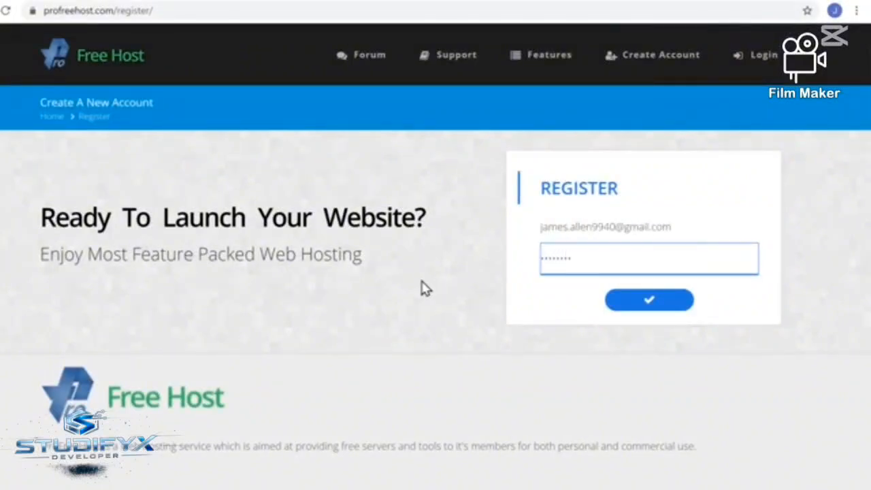
key("Tab")
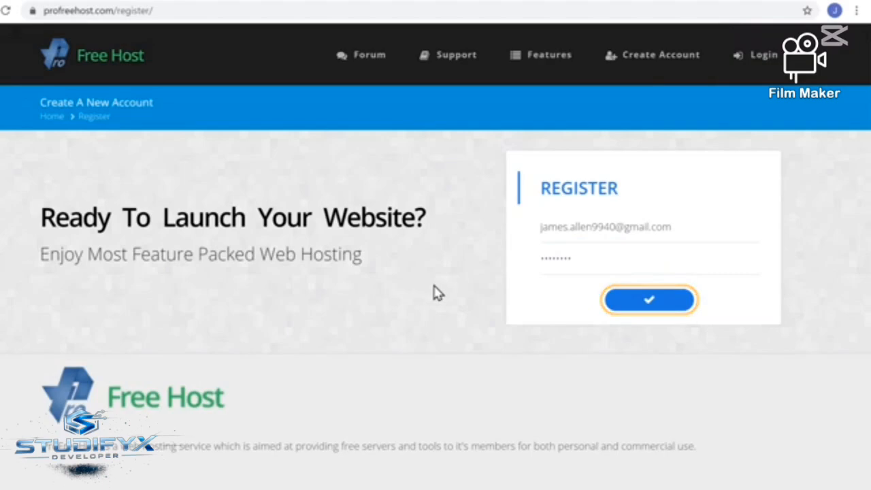
left_click(651, 308)
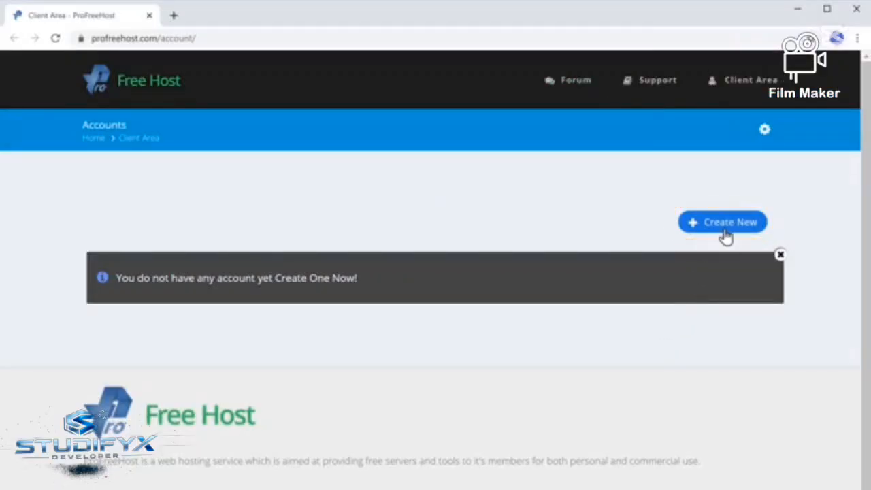
Create a new website named techyleaf on the unaux.com domain
left_click(726, 231)
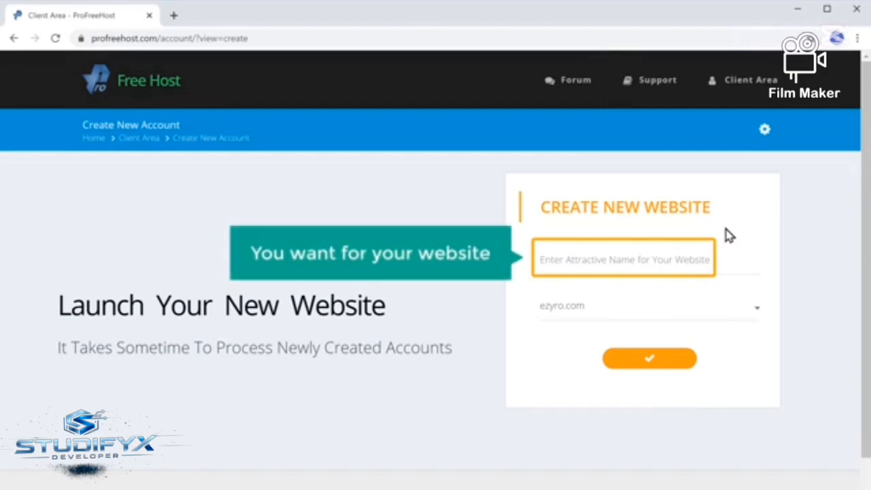
left_click(597, 258)
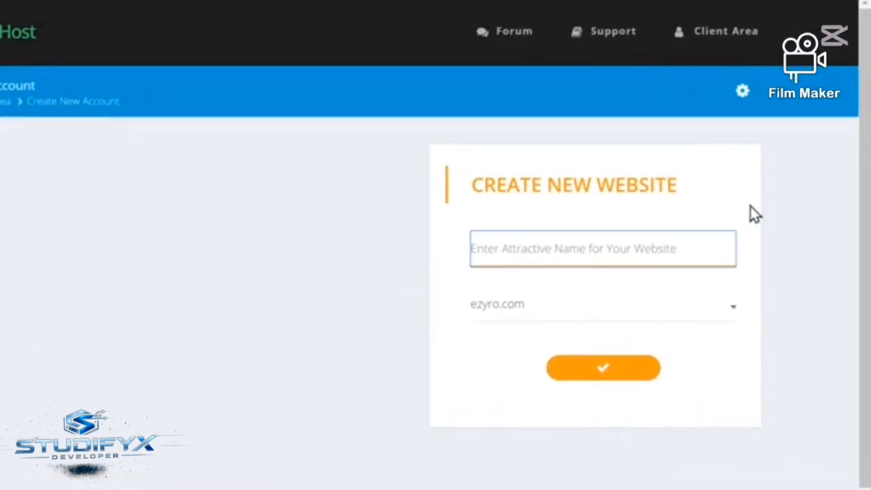
type("techyleaf")
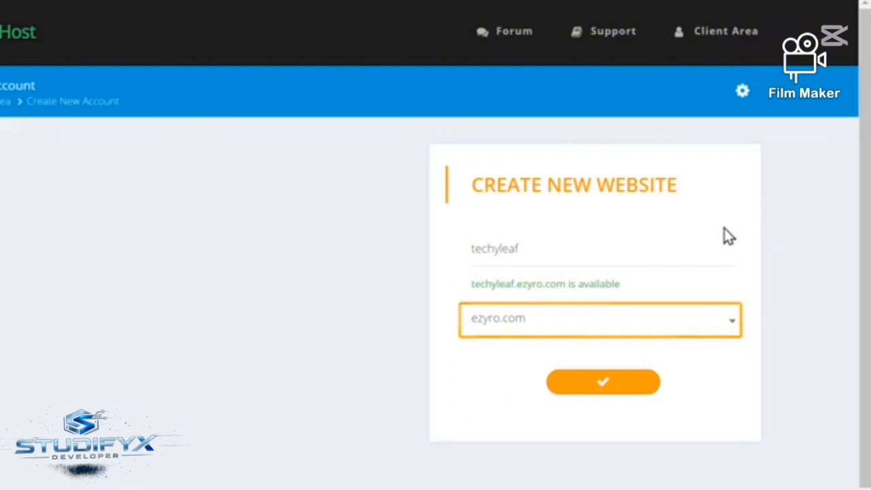
left_click(546, 325)
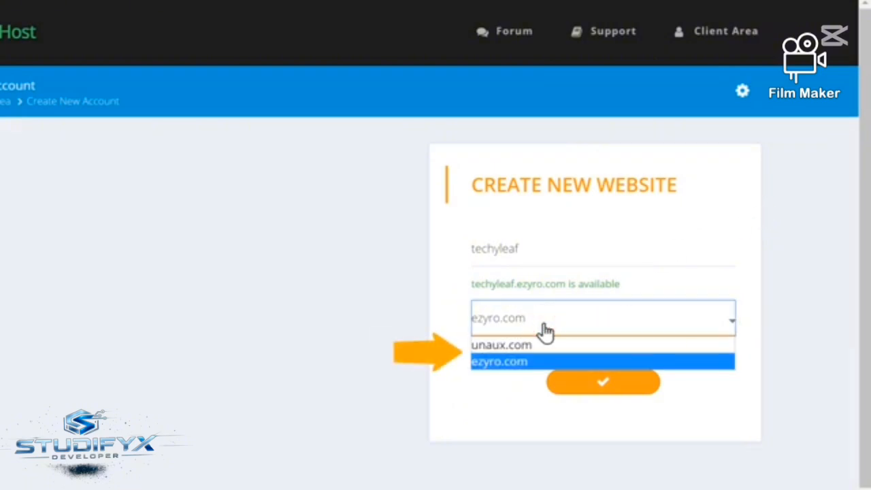
left_click(509, 346)
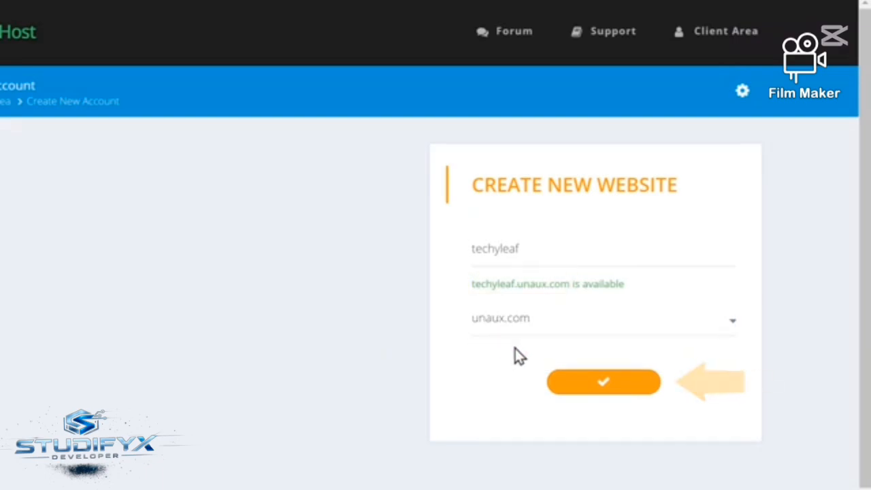
left_click(603, 395)
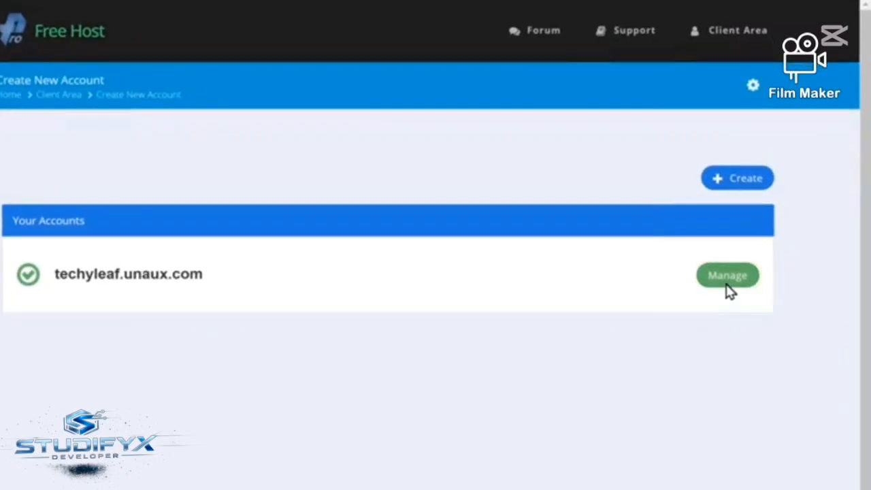
Open the Softaculous Apps Installer from the control panel of the techyleaf.unaux.com account
left_click(727, 289)
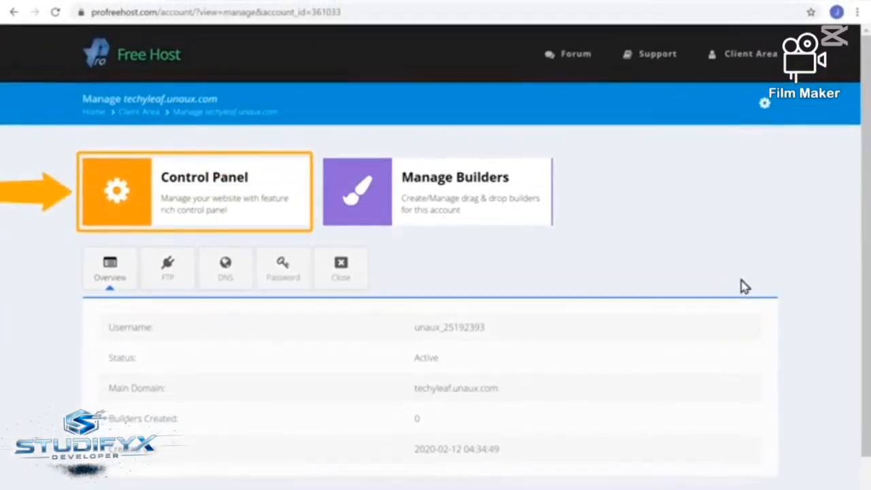
left_click(199, 227)
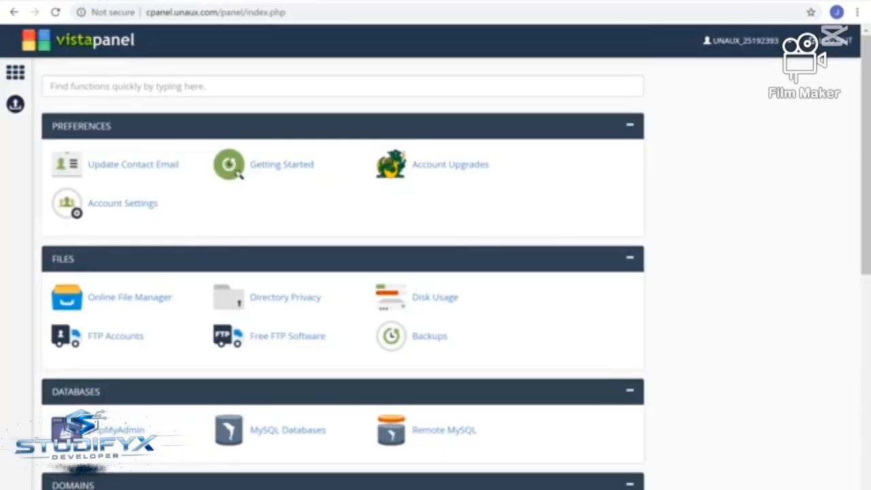
scroll(343, 272, "down", 6)
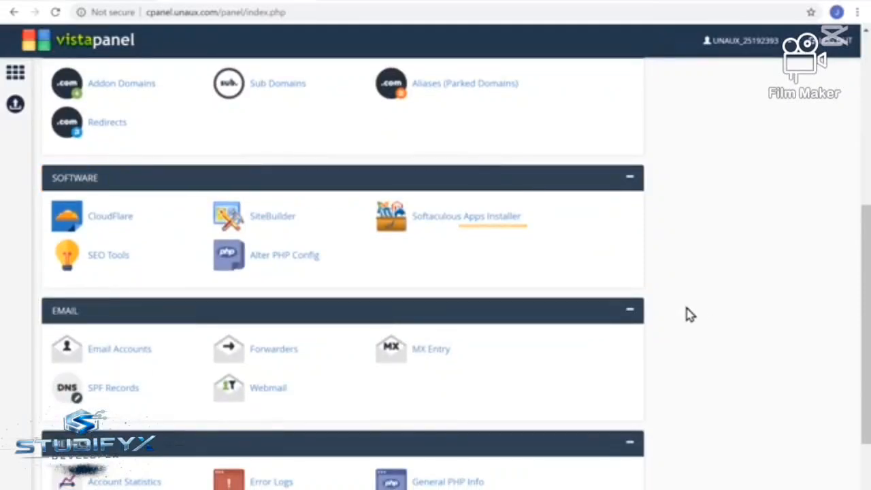
left_click(477, 228)
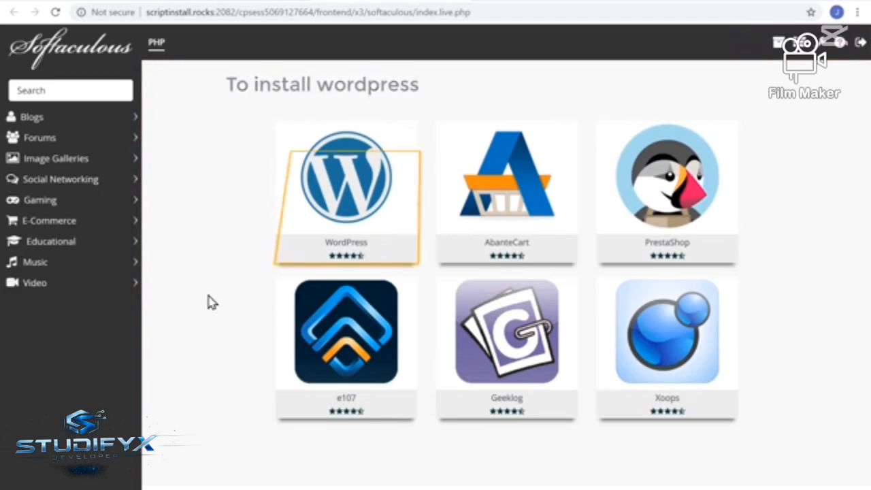
Install WordPress on techyleaf.unaux.com, entering the admin username and admin password and keeping the other setup values
mouse_move(310, 247)
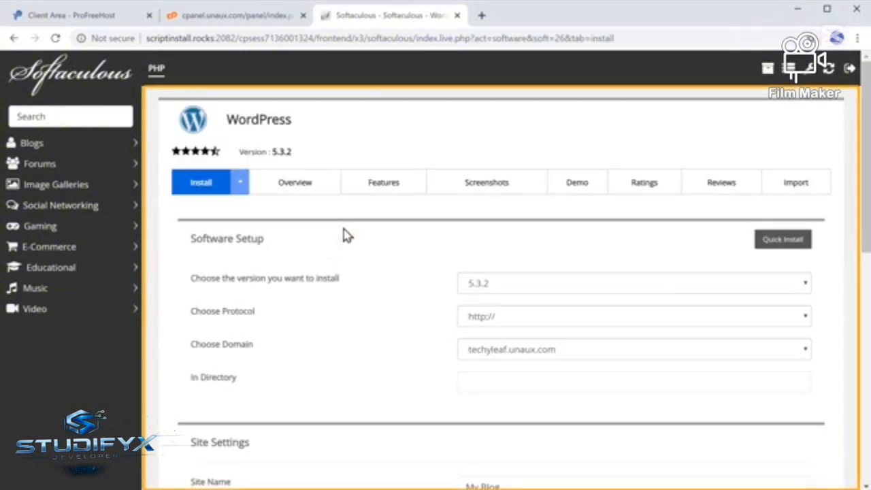
scroll(344, 234, "down", 6)
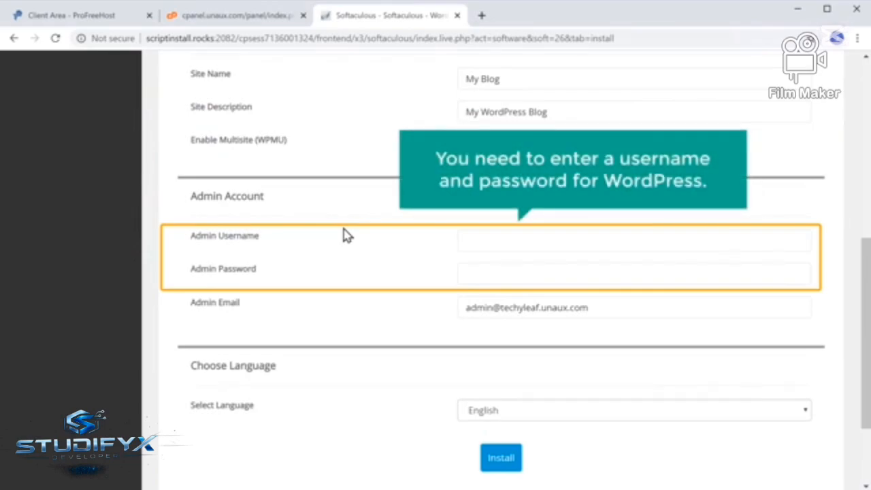
left_click(471, 243)
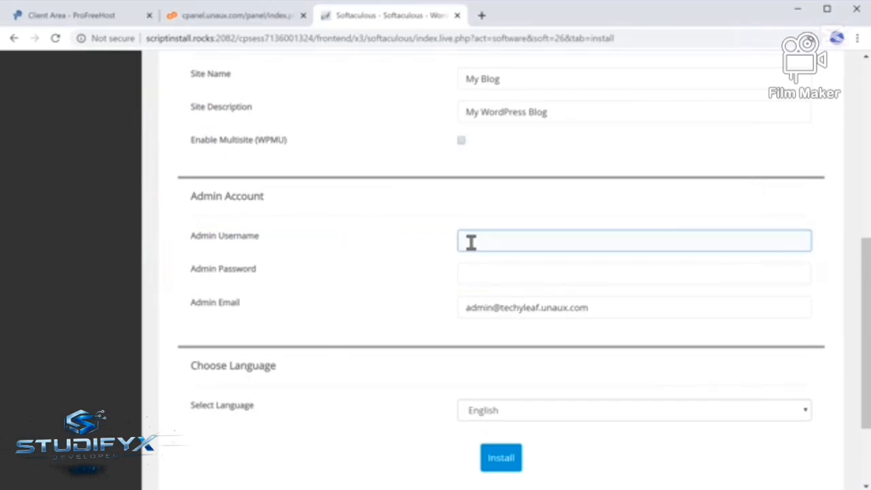
type("jame")
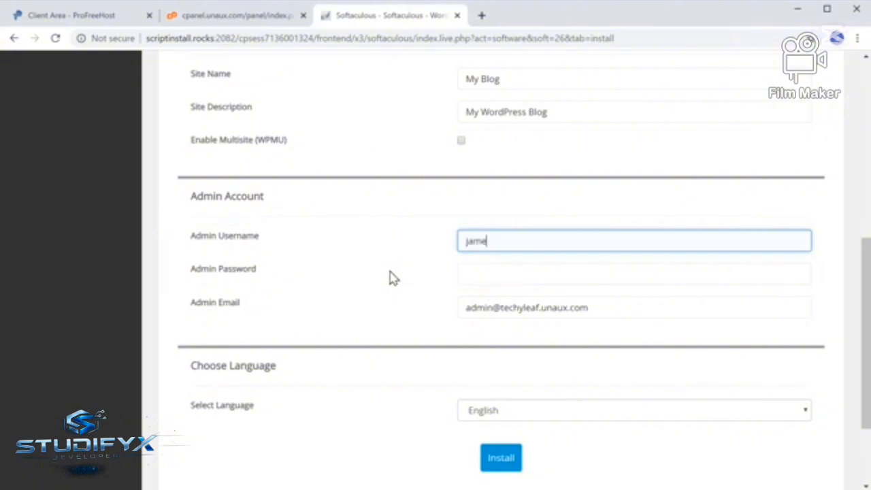
type("s")
key("Tab")
type("••••••••")
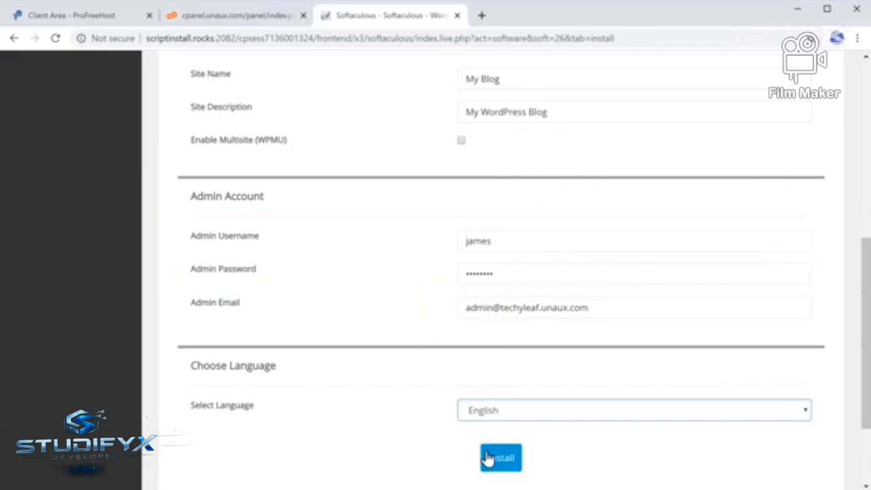
left_click(498, 470)
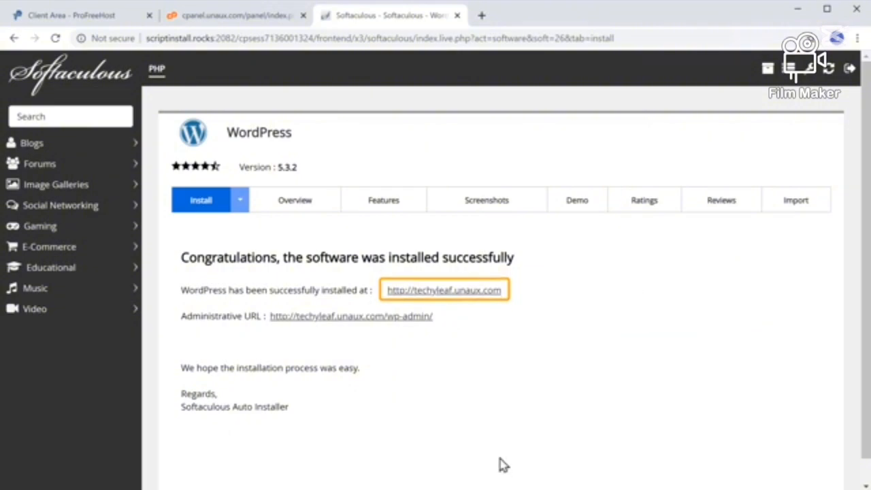
Visit the installed site and go to its admin login page at techyleaf.unaux.com/wp-admin
left_click(458, 294)
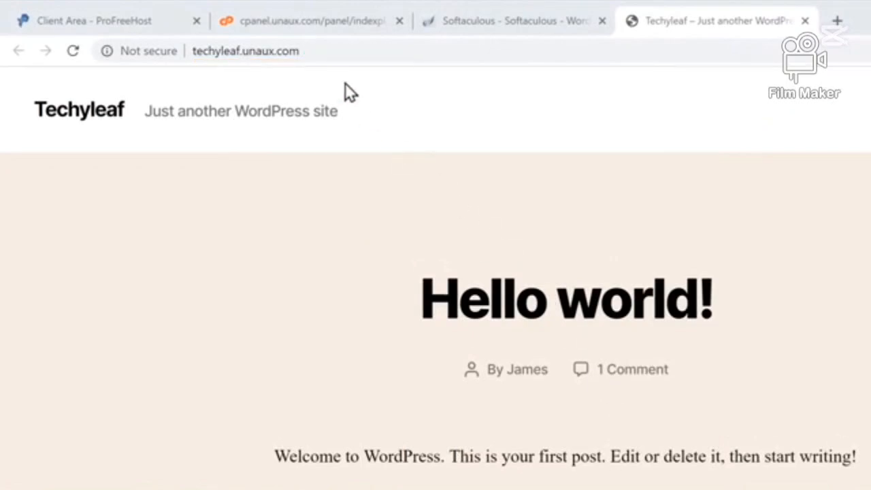
left_click(317, 53)
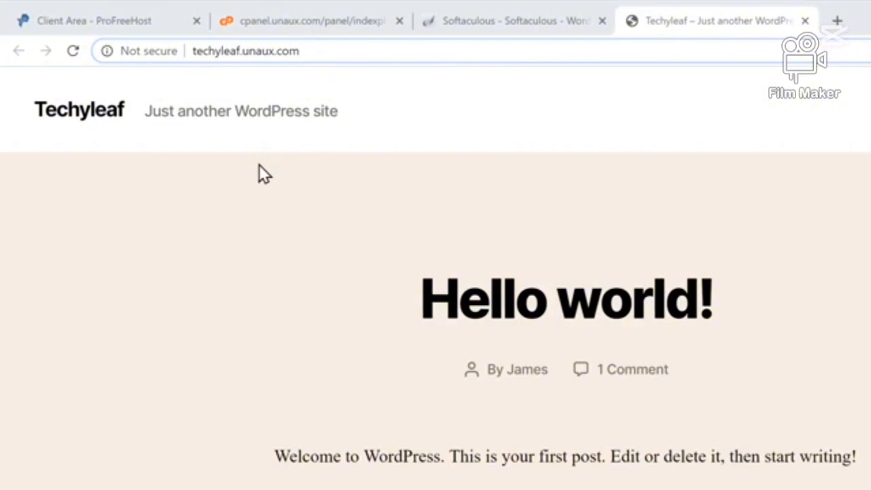
type("/wp-admin")
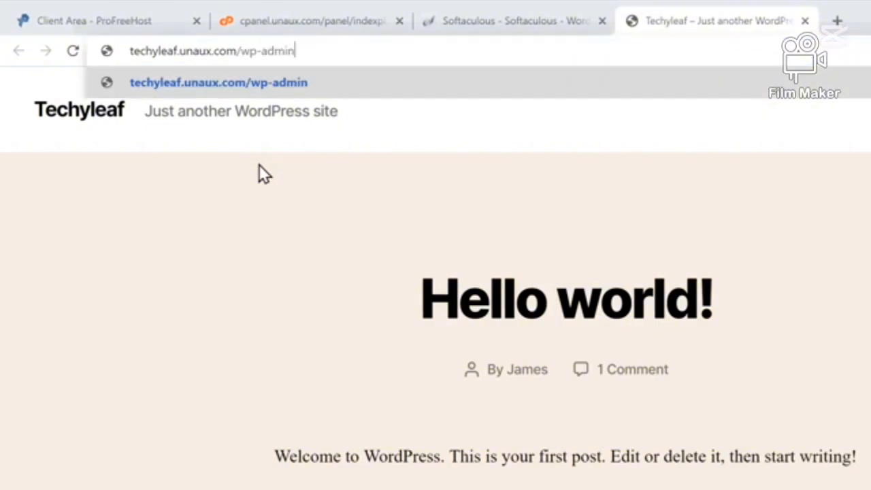
key("Return")
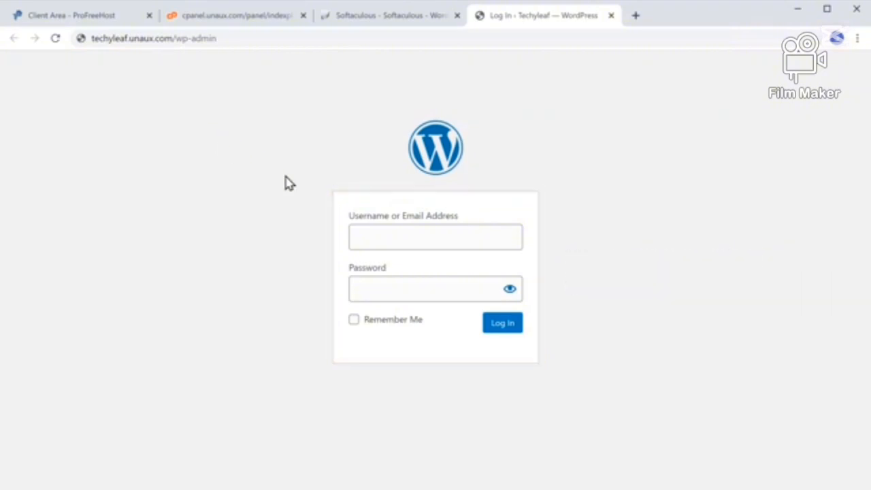
Log in to the WordPress admin area with the admin username and password
left_click(373, 233)
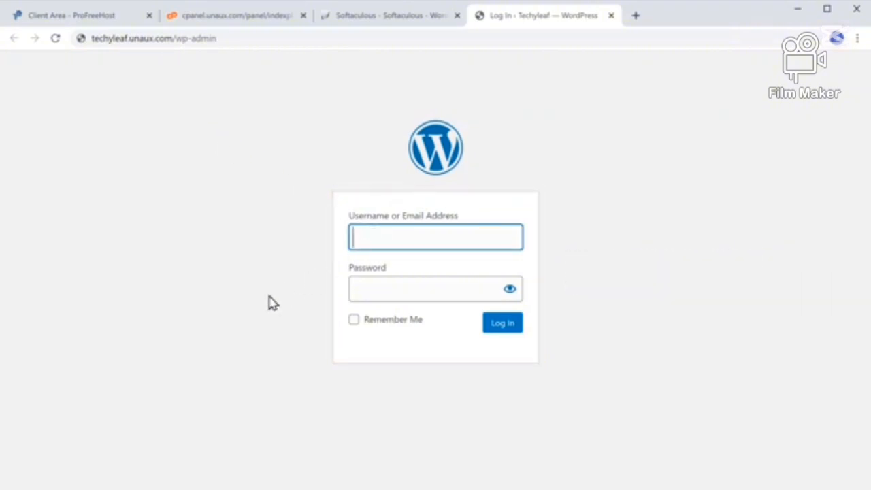
type("james")
key("Tab")
type("*******")
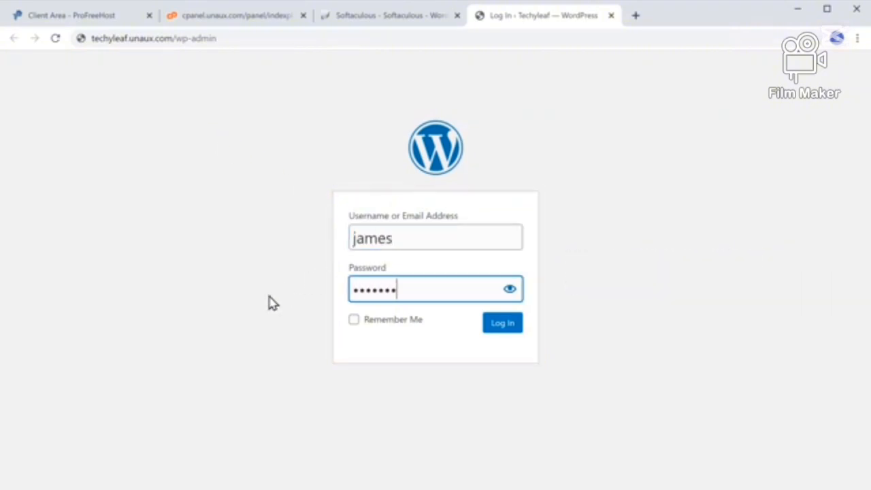
type("*")
left_click(273, 304)
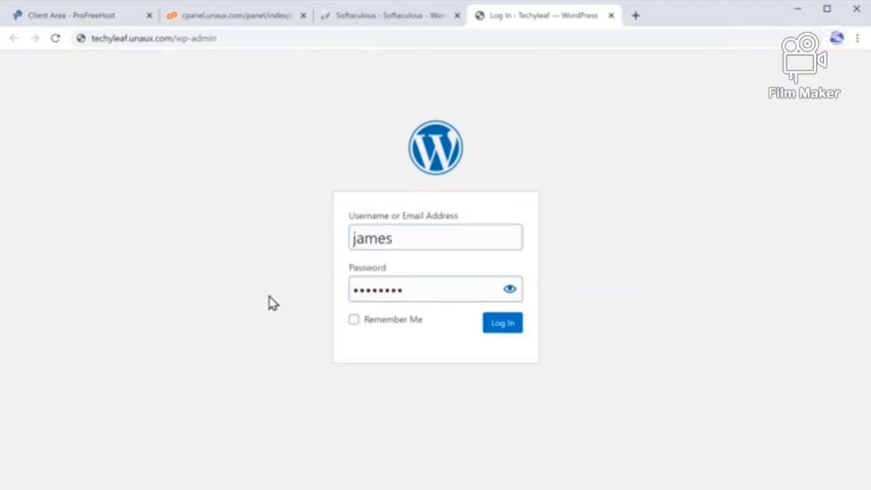
left_click(499, 333)
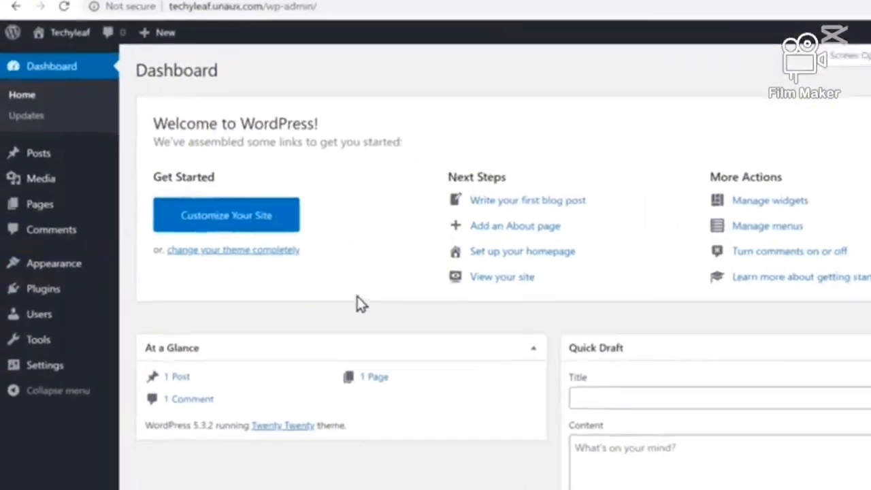
Find the Astra theme among the themes available to add, and install and activate it
mouse_move(47, 269)
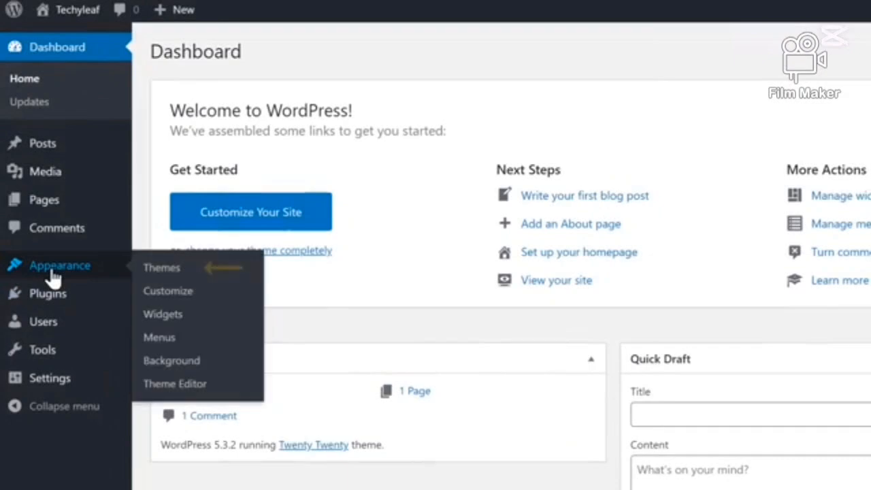
left_click(170, 271)
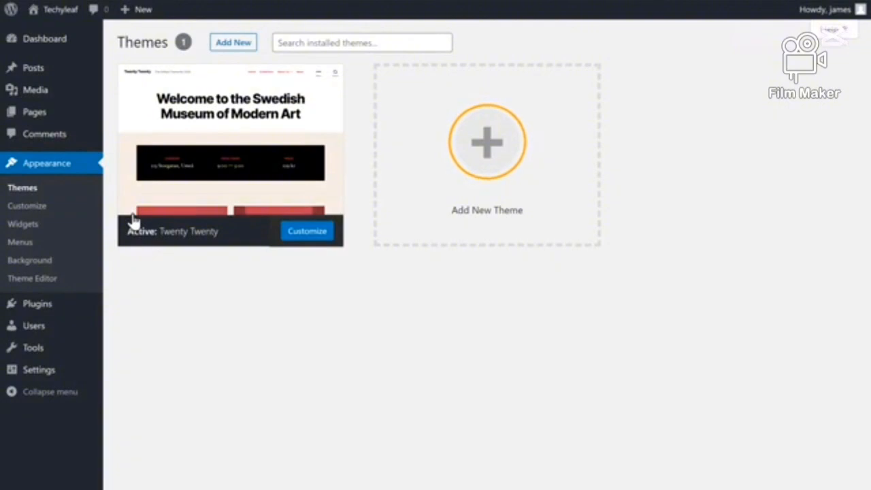
left_click(486, 169)
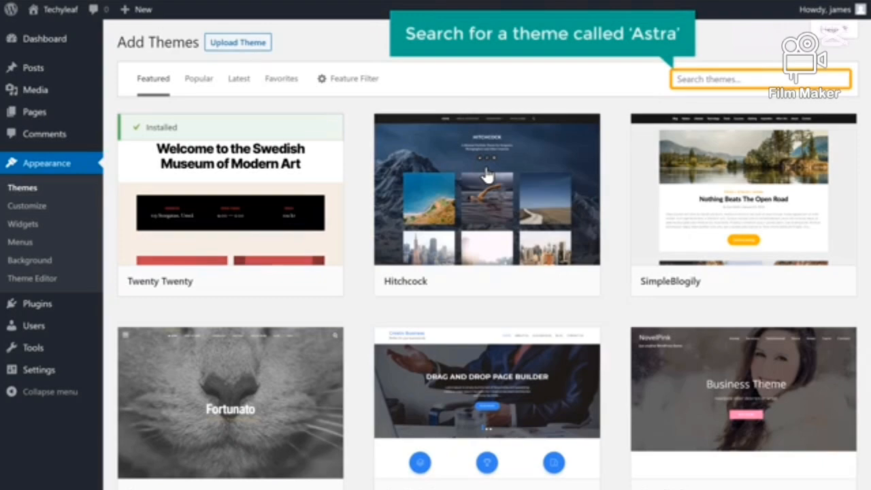
left_click(703, 79)
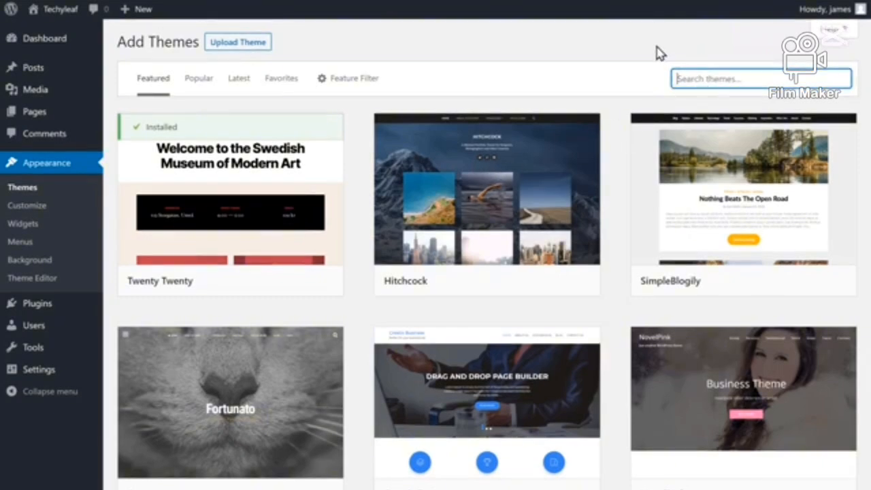
type("Astra")
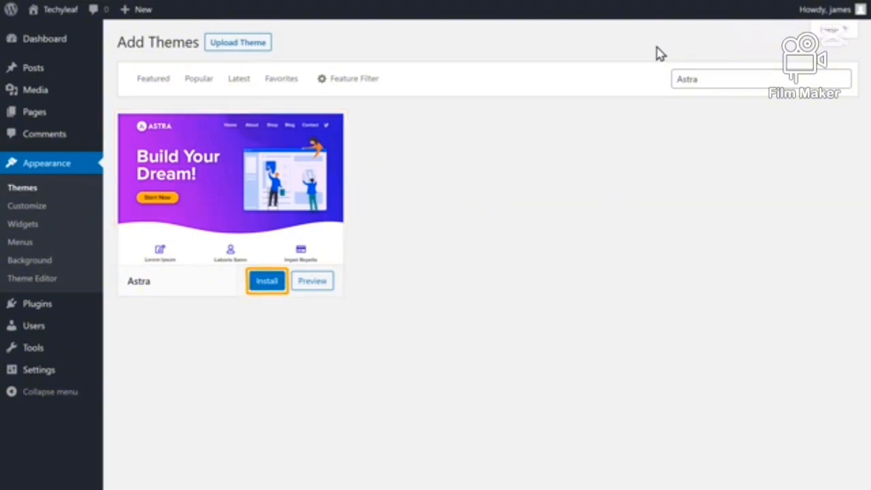
left_click(265, 286)
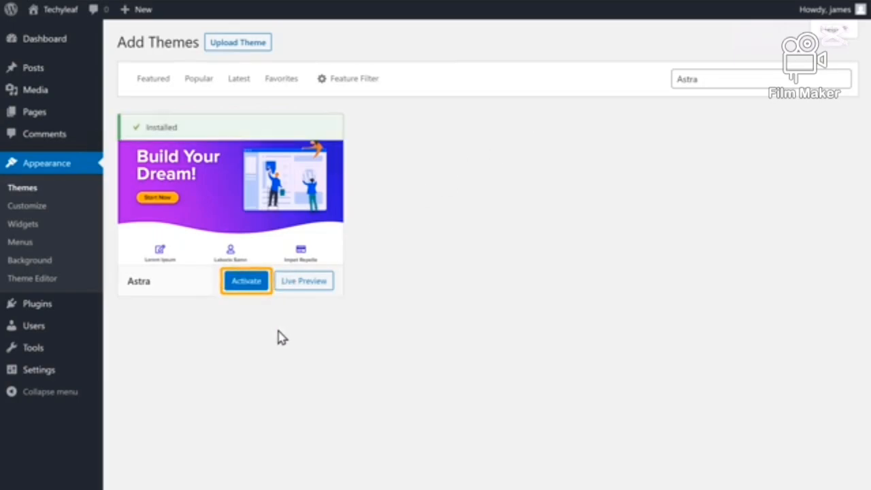
left_click(247, 282)
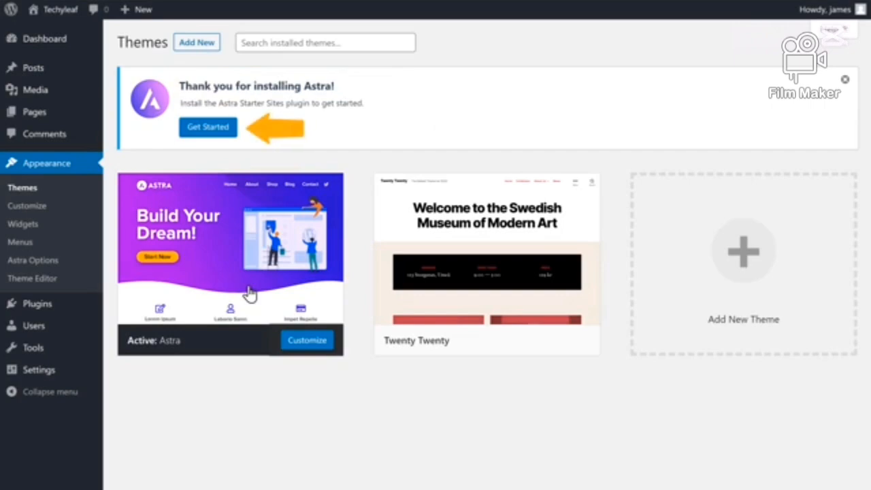
Get started with the Astra Starter Sites plugin, choosing Elementor as the page builder, and browse the starter templates
left_click(207, 133)
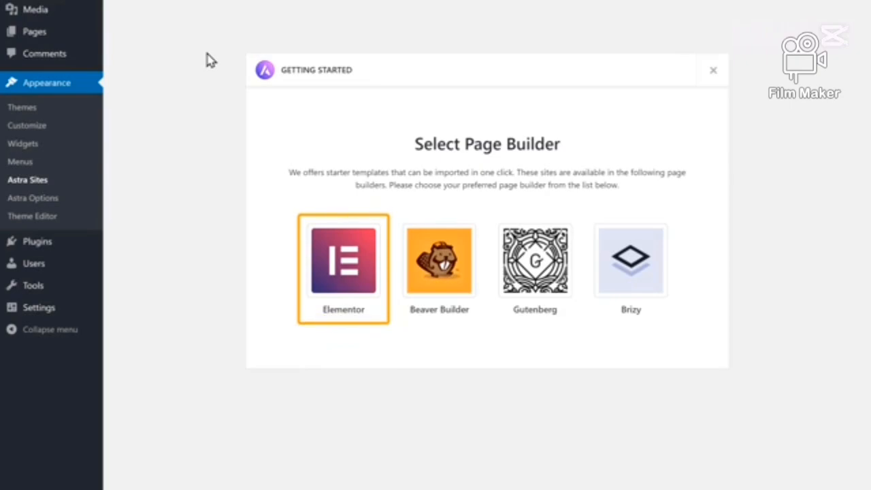
left_click(347, 272)
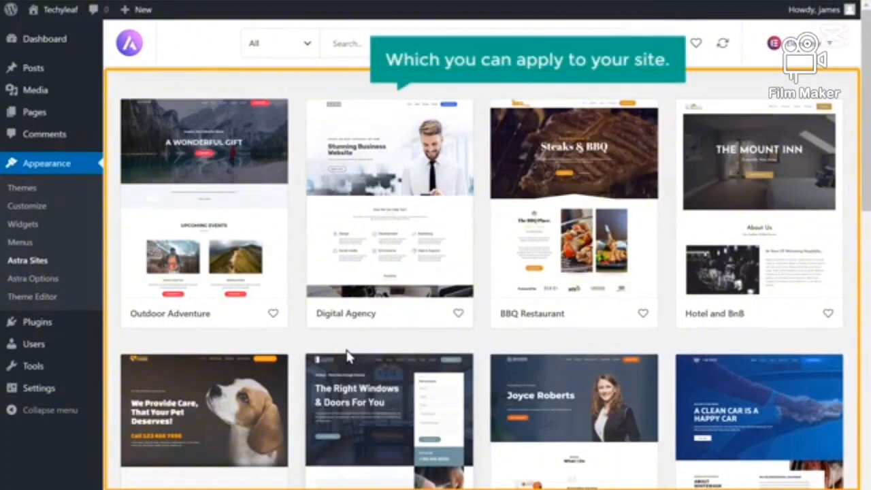
scroll(347, 355, "down", 7)
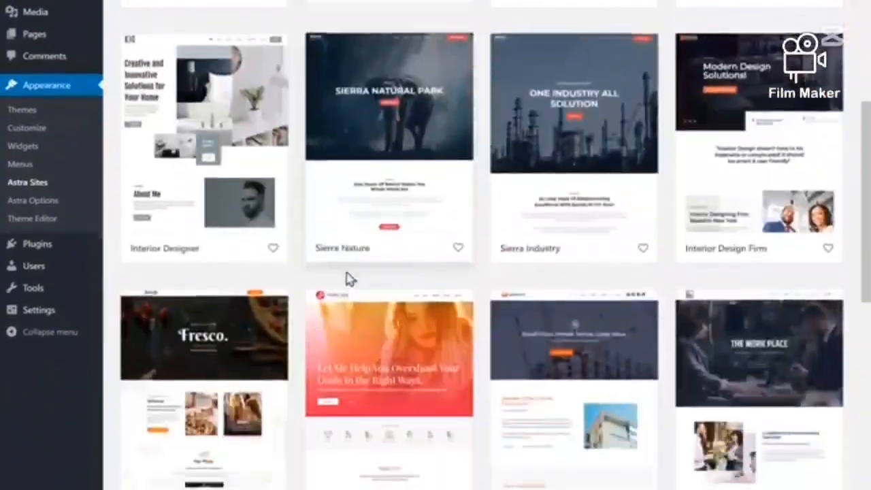
scroll(349, 279, "up", 8)
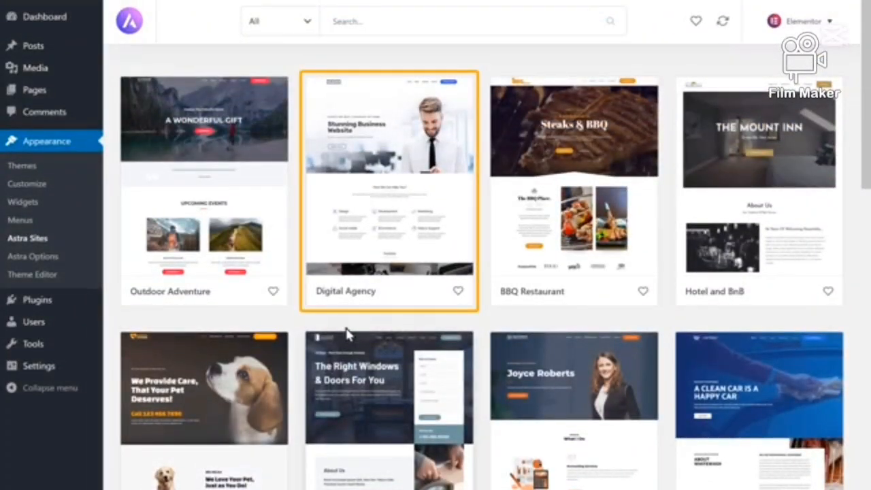
Import the complete Digital Agency starter site, including its required plugins, customizer settings, content and widgets
left_click(385, 244)
scroll(368, 238, "down", 2)
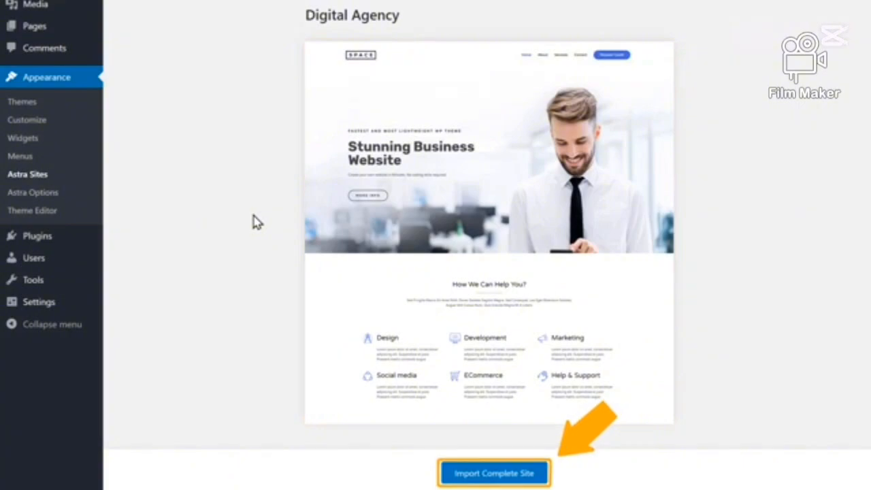
scroll(318, 292, "down", 1)
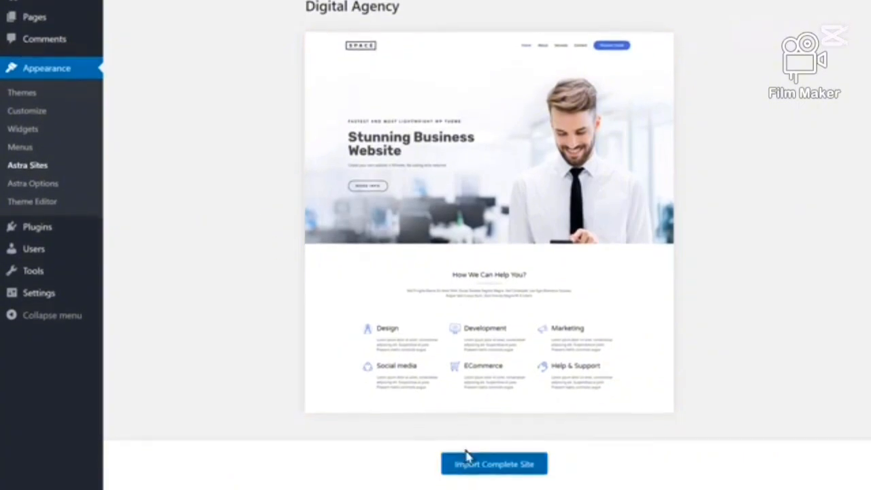
left_click(486, 471)
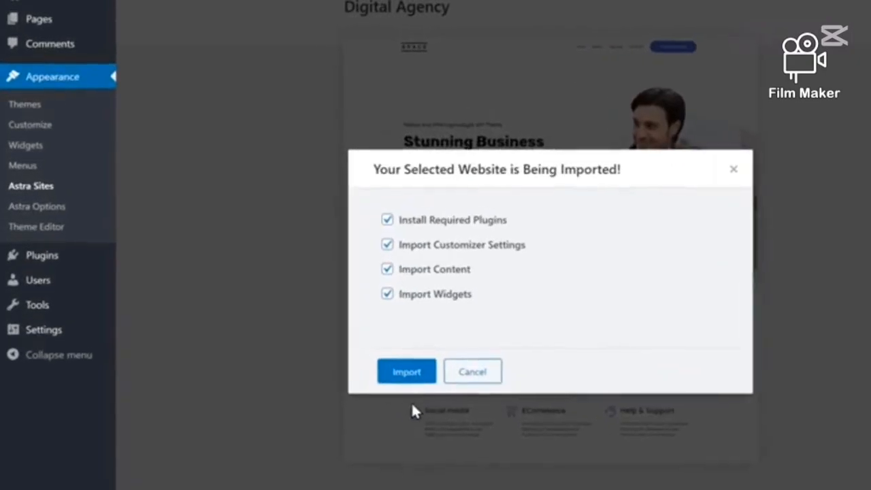
left_click(403, 381)
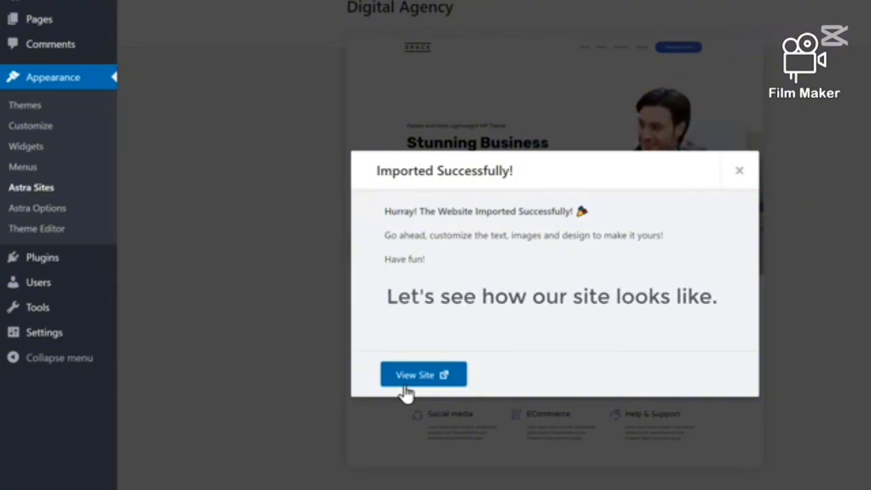
View the imported site at techyleaf.unaux.com, reload it and look through the home page design
left_click(404, 384)
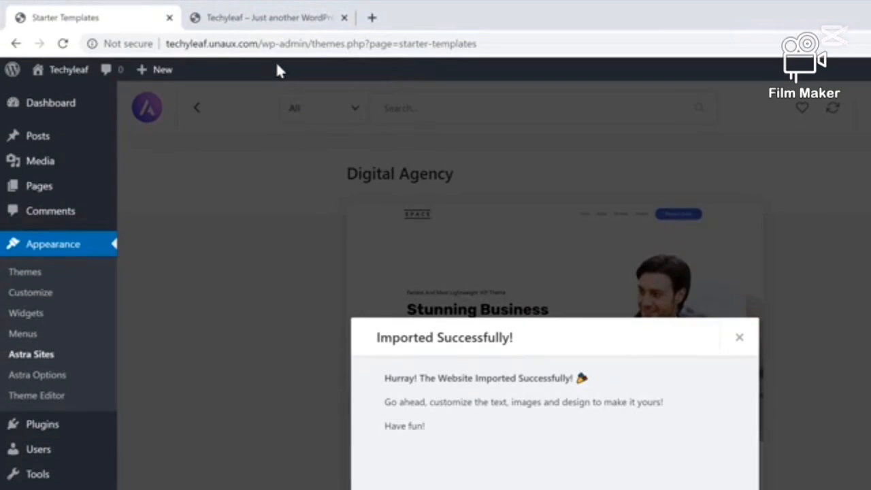
left_click(266, 24)
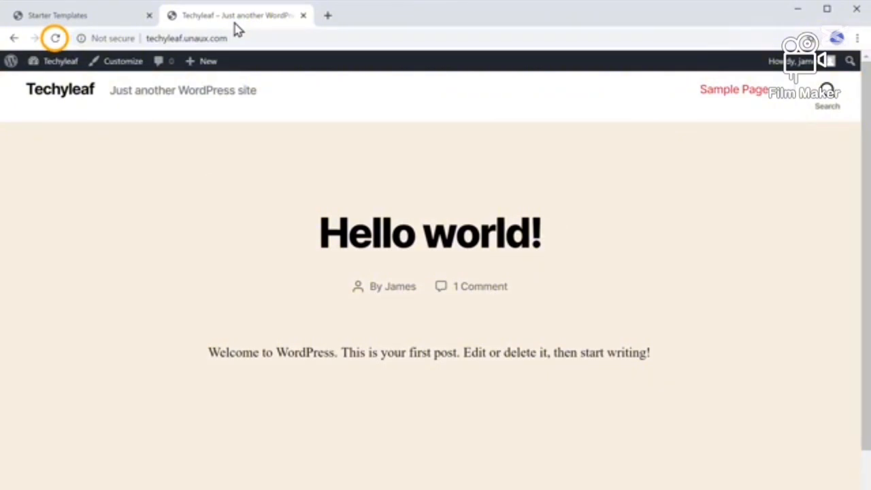
left_click(56, 39)
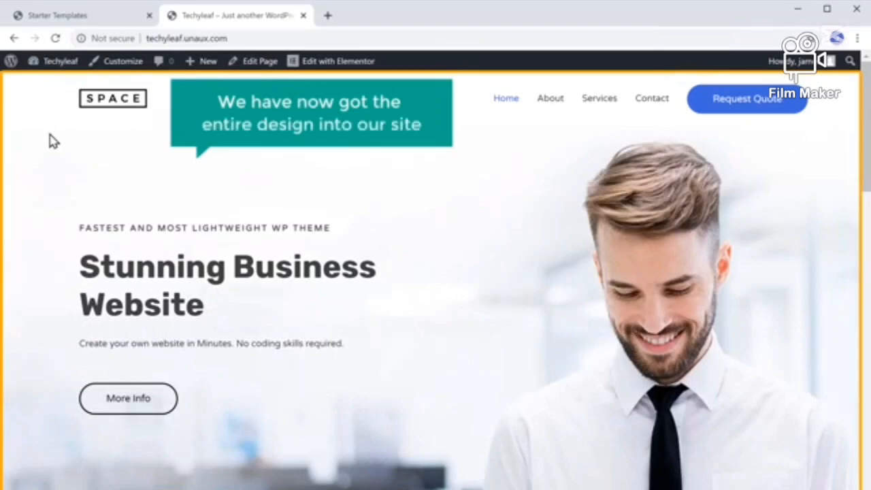
scroll(53, 141, "down", 15)
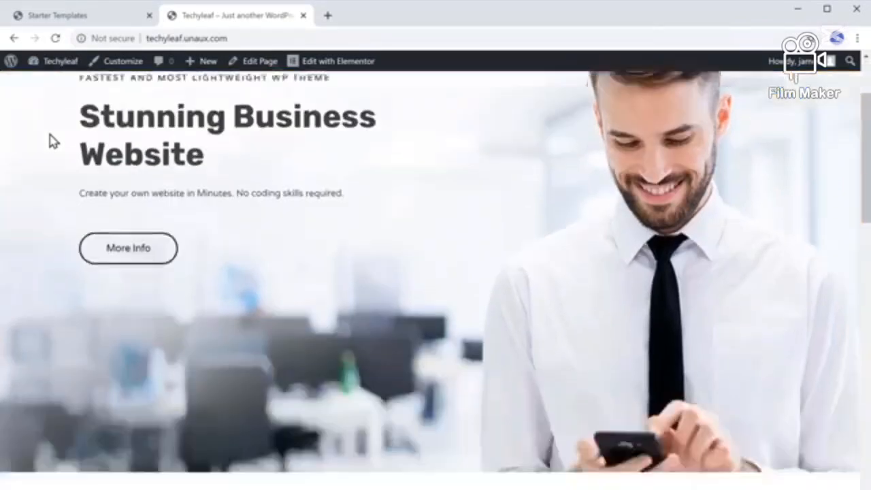
scroll(51, 132, "down", 10)
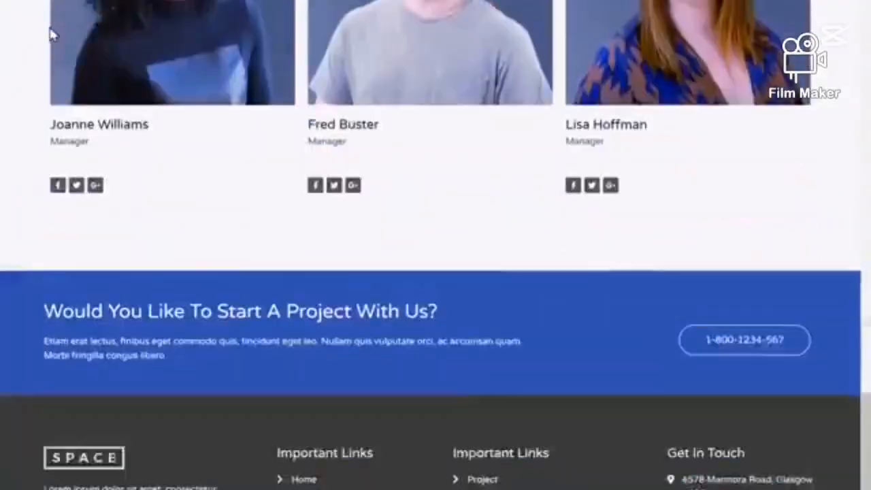
scroll(51, 132, "up", 3)
scroll(51, 34, "up", 15)
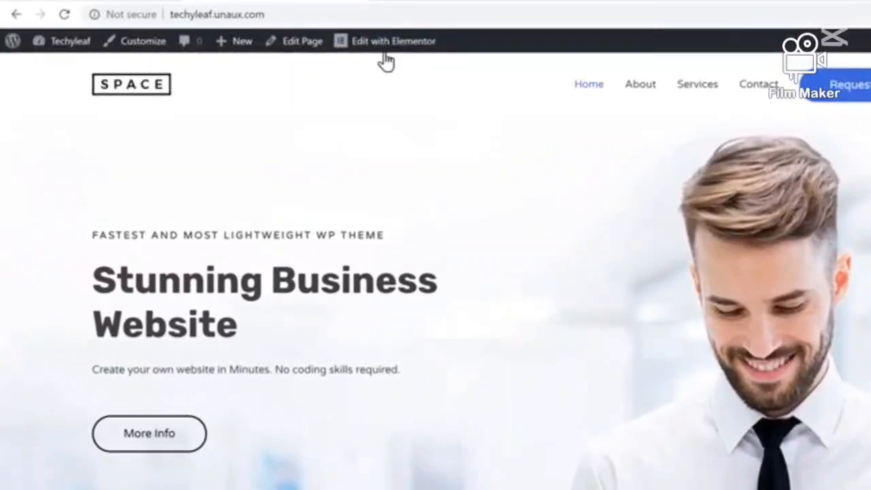
Edit the home page with Elementor, setting the main heading to "Hi, Welcome to my Website" and the More Info button's text to "WATCH VIDEO"
left_click(385, 59)
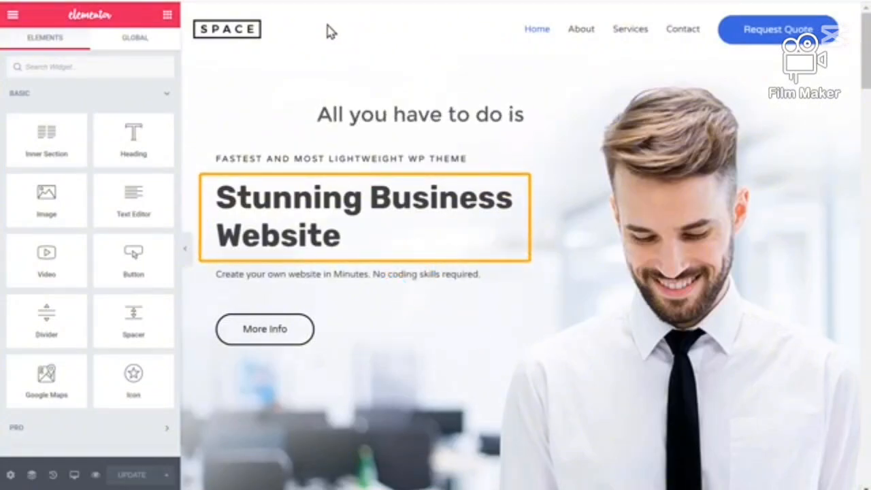
left_click(220, 191)
left_click_drag(218, 191, 342, 235)
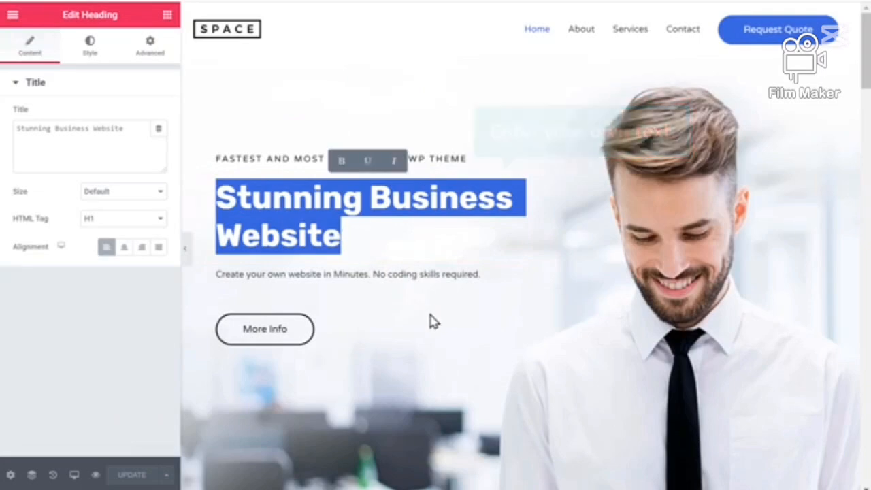
type("H")
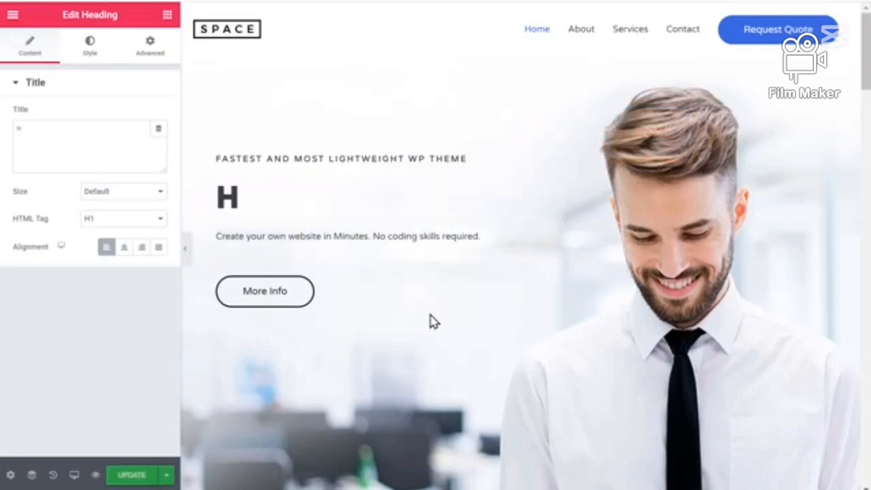
type("i, Welcome to my <br>Website")
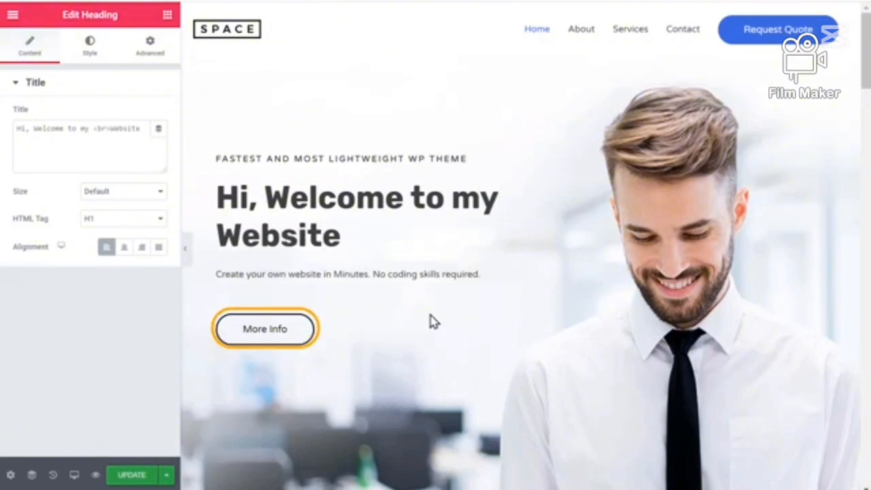
triple_click(264, 342)
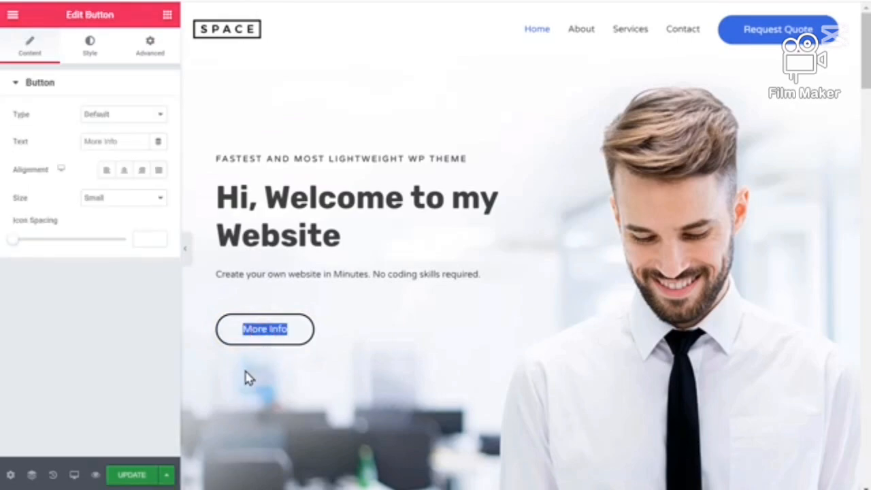
type("WATCH VIDEO")
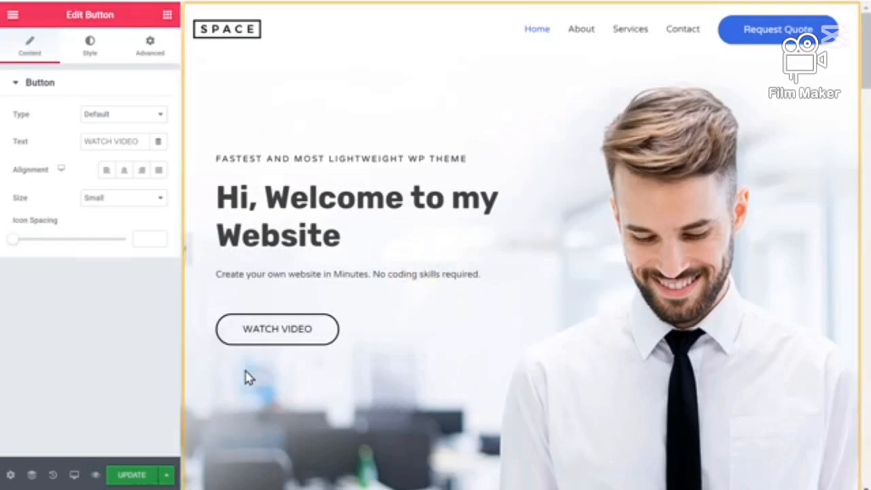
Replace the testimonial photo under What Clients Say by uploading the picture named Image from the Pictures folder
scroll(249, 378, "down", 5)
scroll(249, 377, "down", 20)
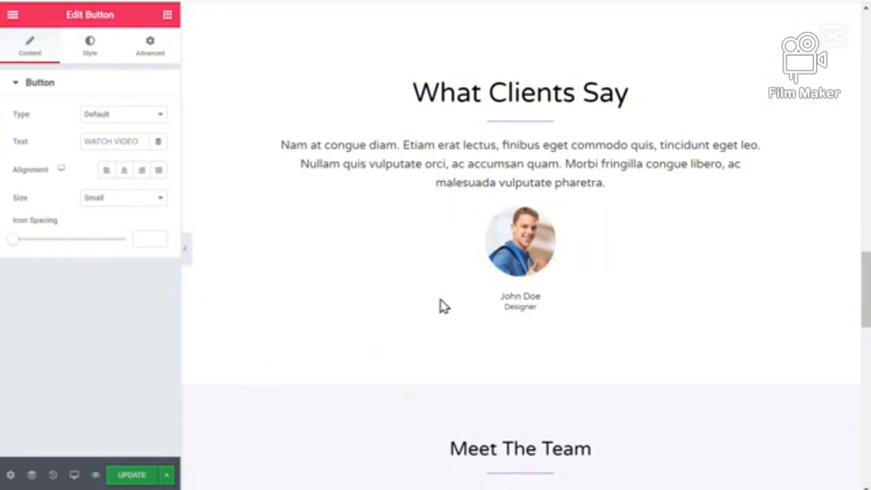
left_click(525, 248)
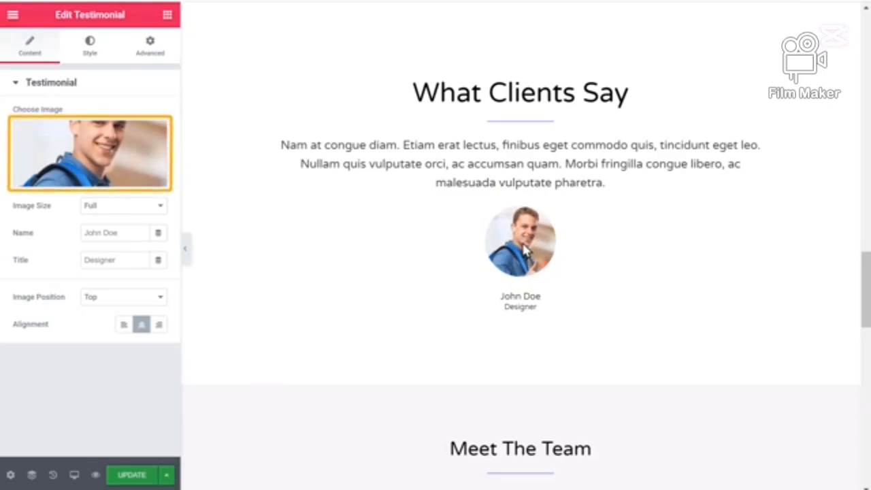
left_click(99, 158)
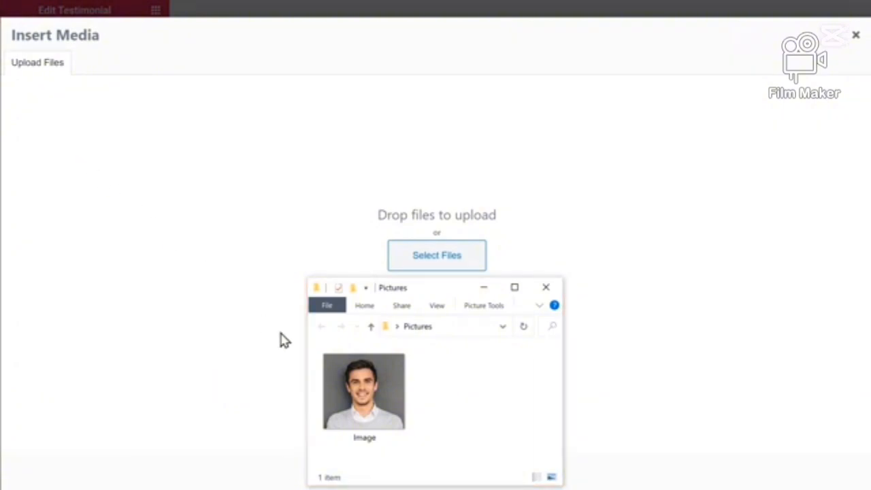
left_click_drag(373, 418, 432, 218)
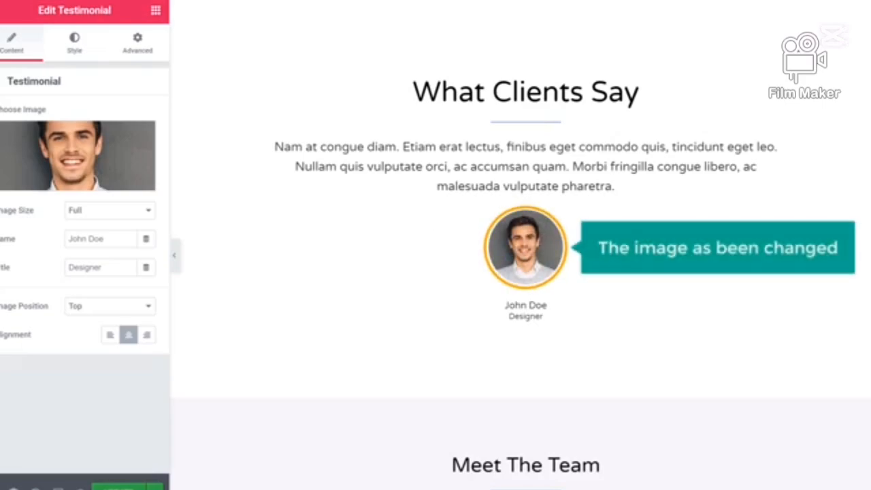
Update the home page to save the Elementor edits and view the live site at techyleaf.unaux.com
scroll(521, 245, "up", 10)
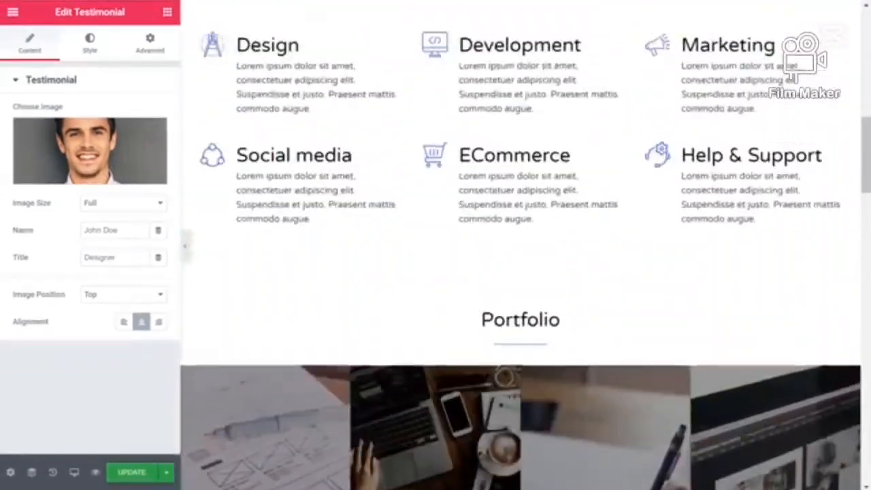
scroll(521, 245, "up", 10)
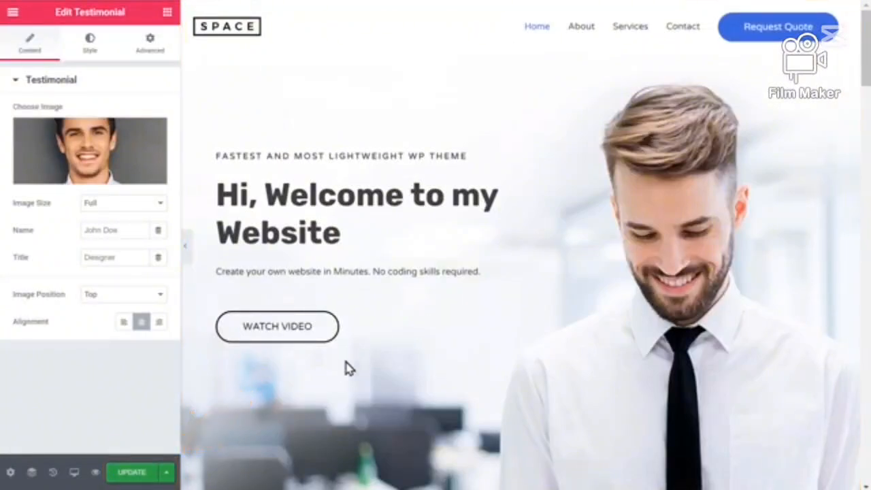
left_click(128, 475)
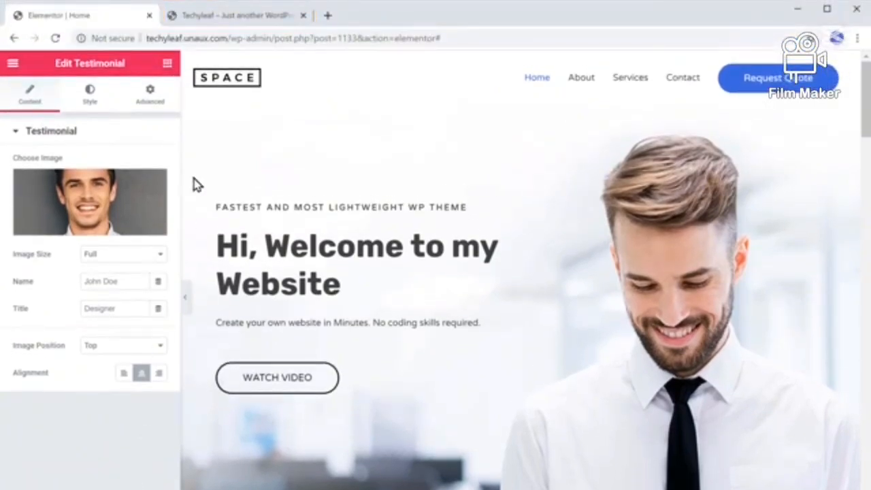
left_click(229, 22)
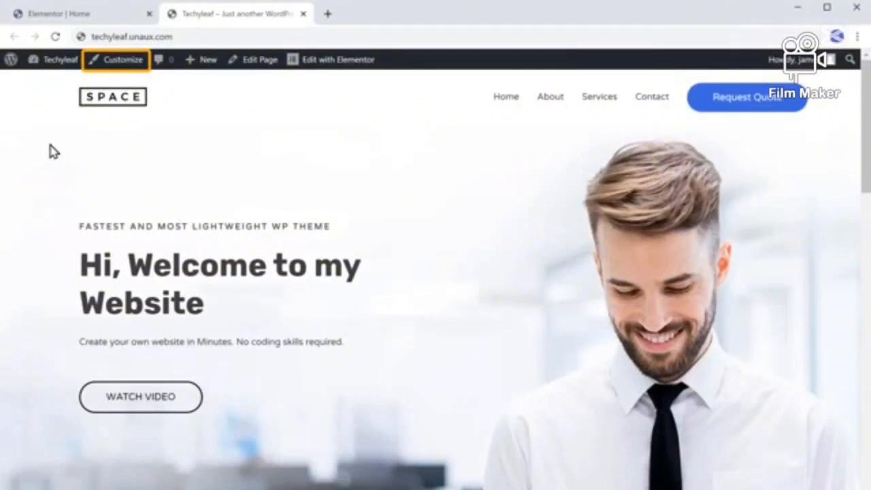
Open the site customizer, access the settings for the logo's site identity and the menu section, publish the changes and close the customizer
left_click(113, 68)
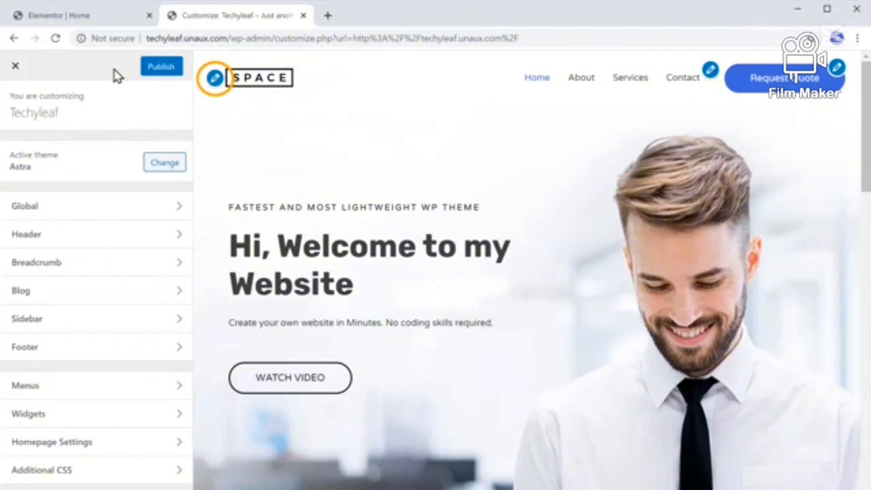
left_click(214, 78)
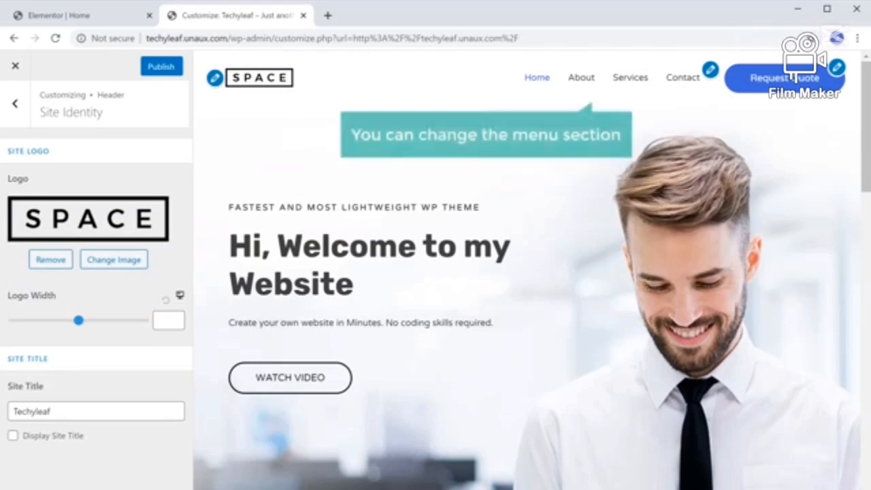
left_click(710, 69)
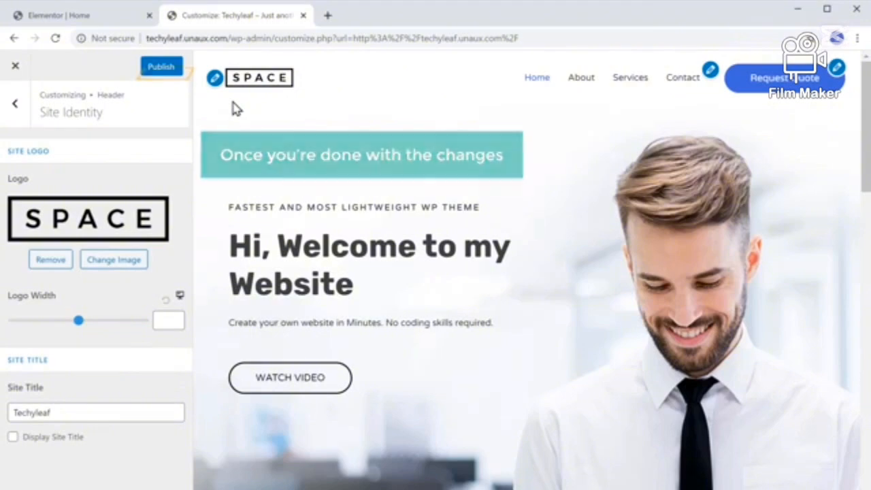
left_click(161, 71)
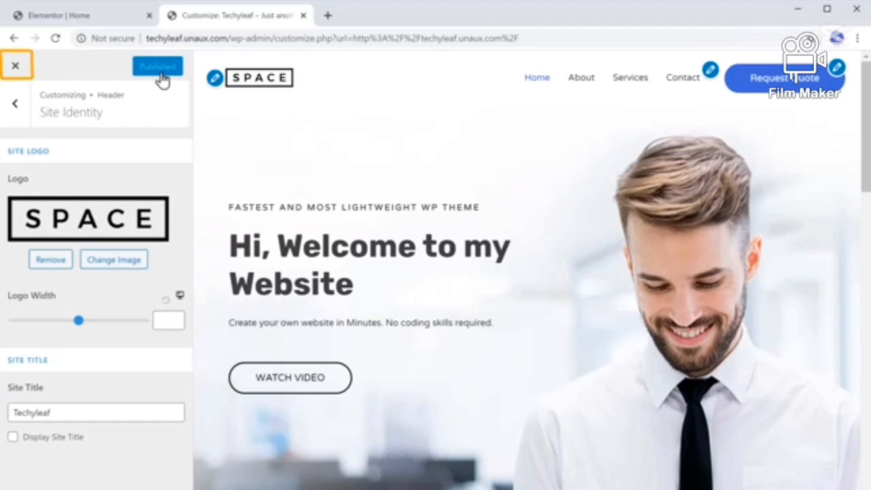
left_click(16, 68)
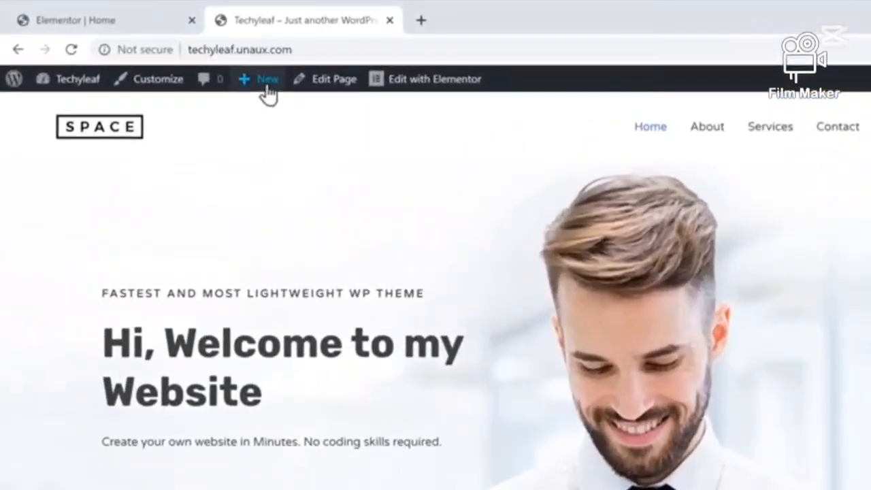
Create a new page titled "Our Services" and open it for editing with Elementor
mouse_move(207, 68)
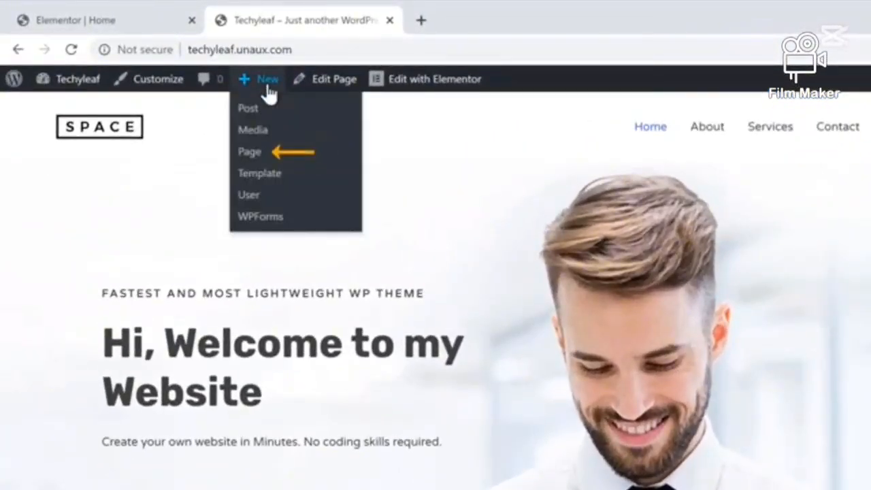
left_click(249, 160)
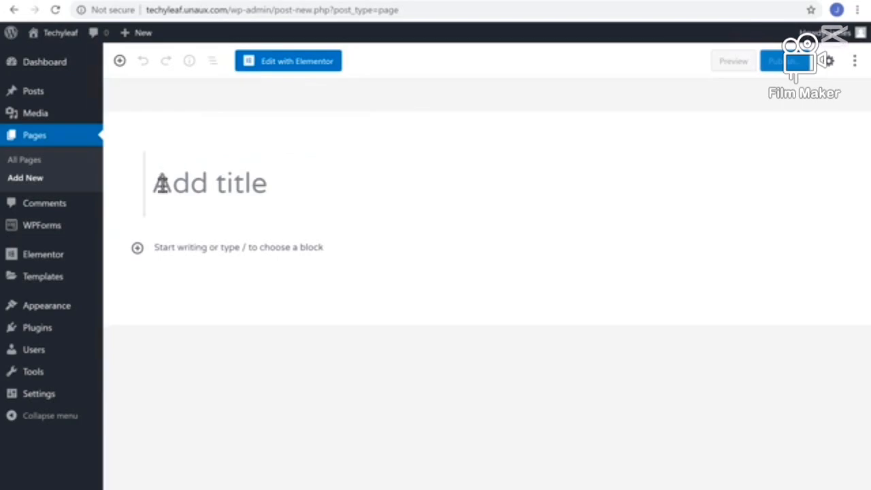
type("Our Services")
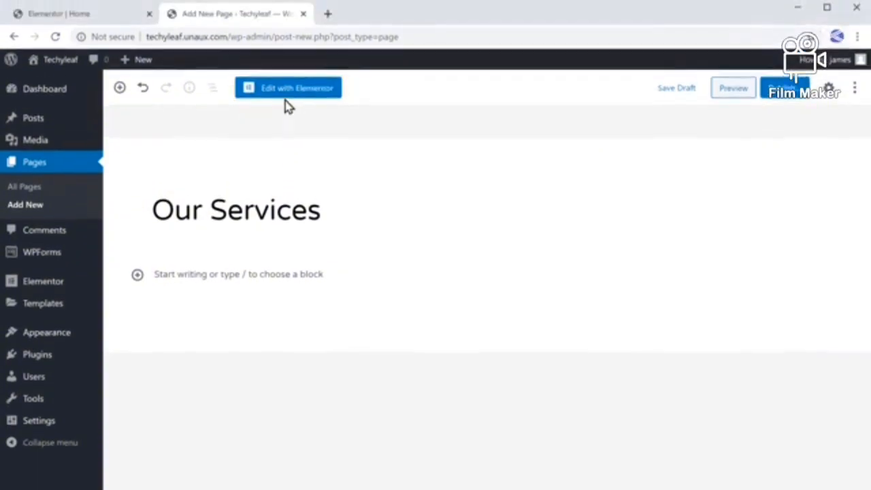
left_click(286, 66)
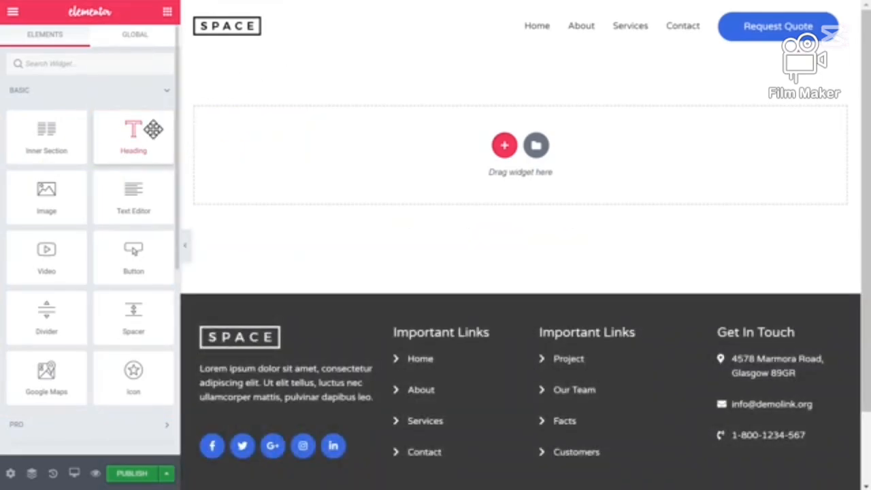
Add a heading reading "Our Services" to the page and place an Image widget below it
left_click_drag(153, 129, 395, 145)
left_click_drag(345, 80, 712, 81)
type("Our Services")
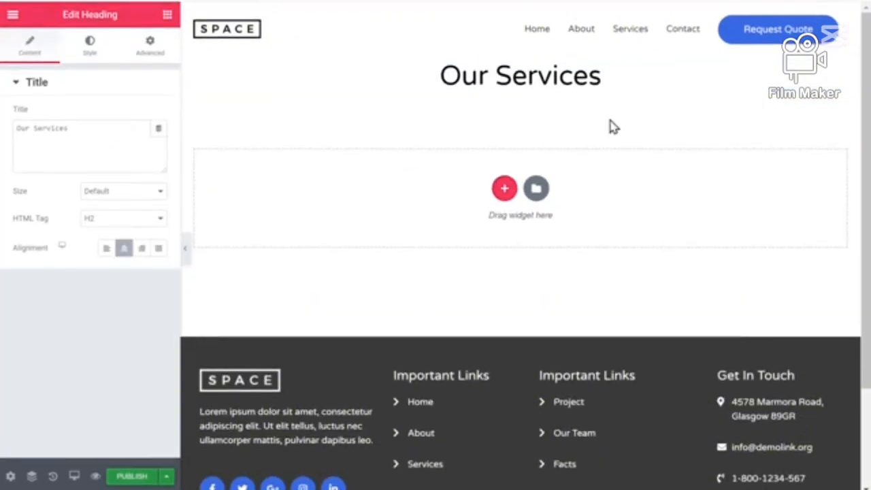
left_click(167, 15)
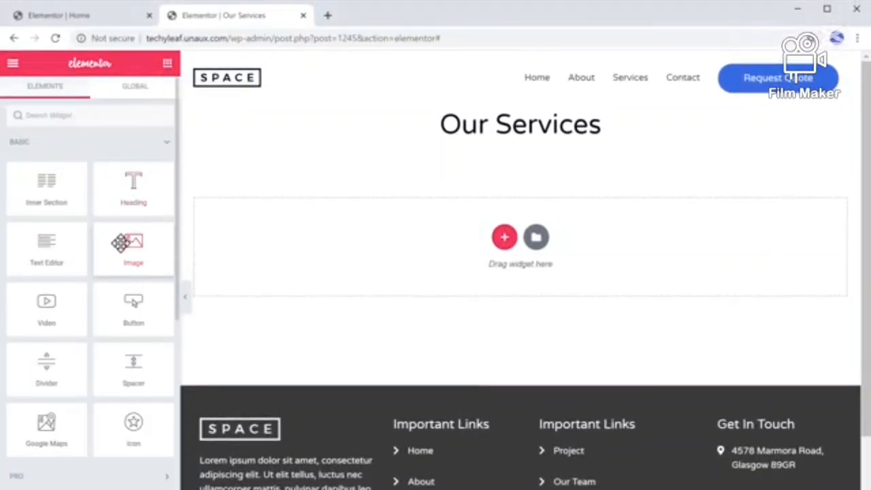
left_click_drag(122, 243, 449, 209)
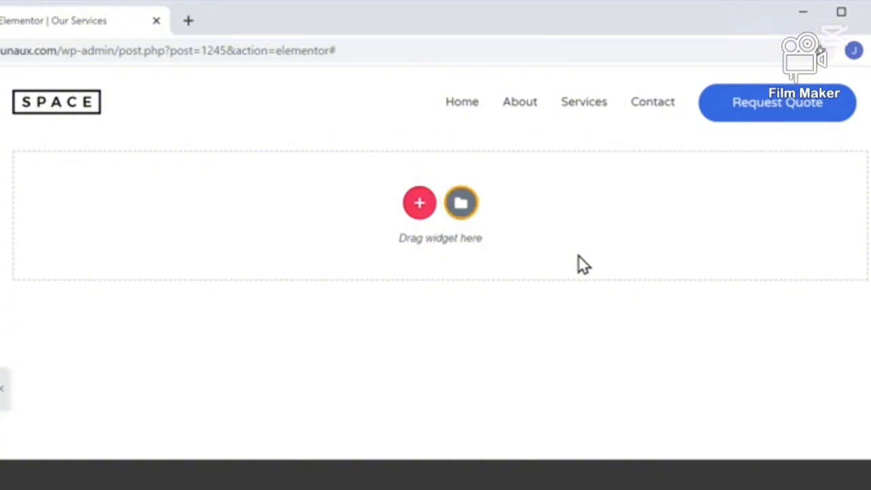
Browse the Elementor template library, preview the Homepage – Agency page design and insert it into the Our Services page
left_click(461, 203)
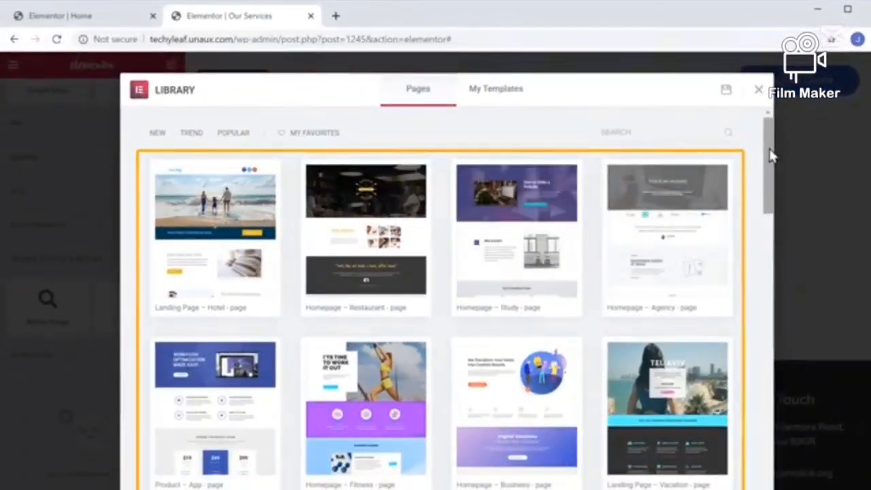
scroll(771, 155, "down", 10)
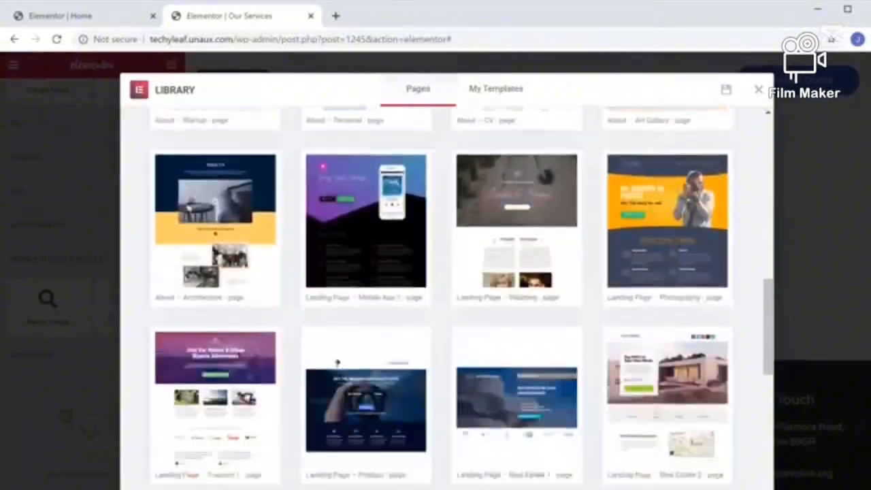
scroll(441, 298, "down", 10)
scroll(441, 297, "up", 11)
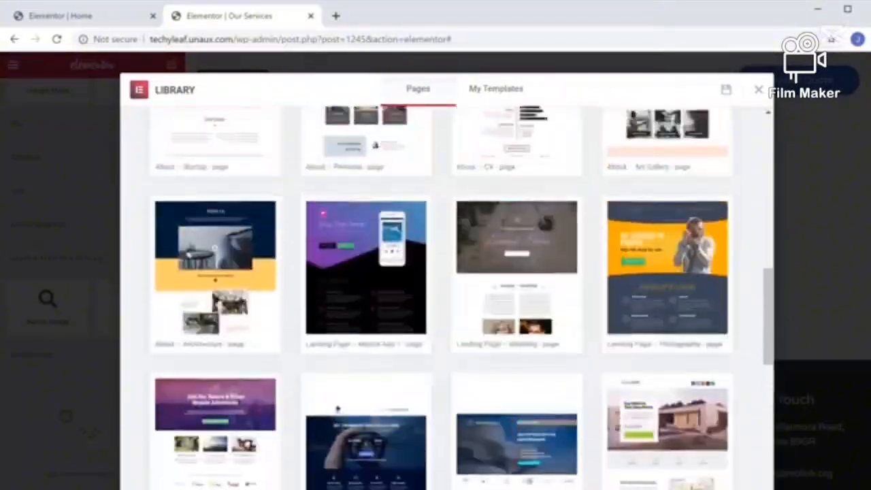
scroll(441, 297, "up", 10)
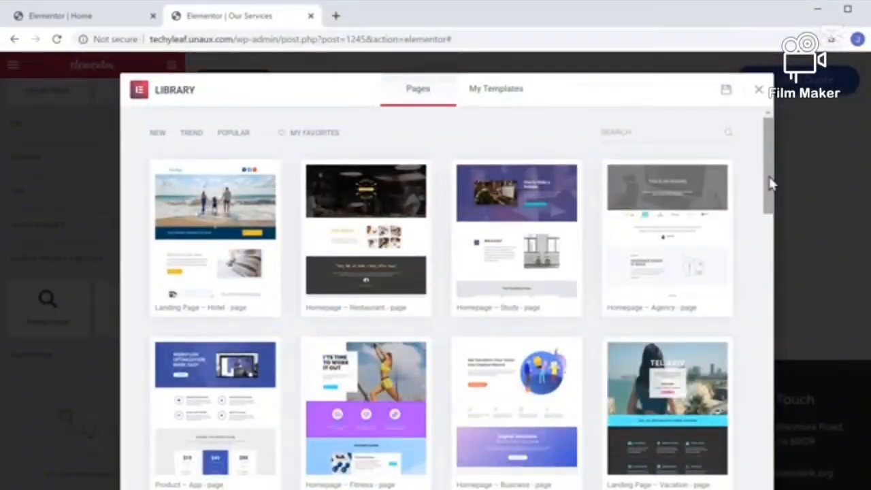
left_click(669, 248)
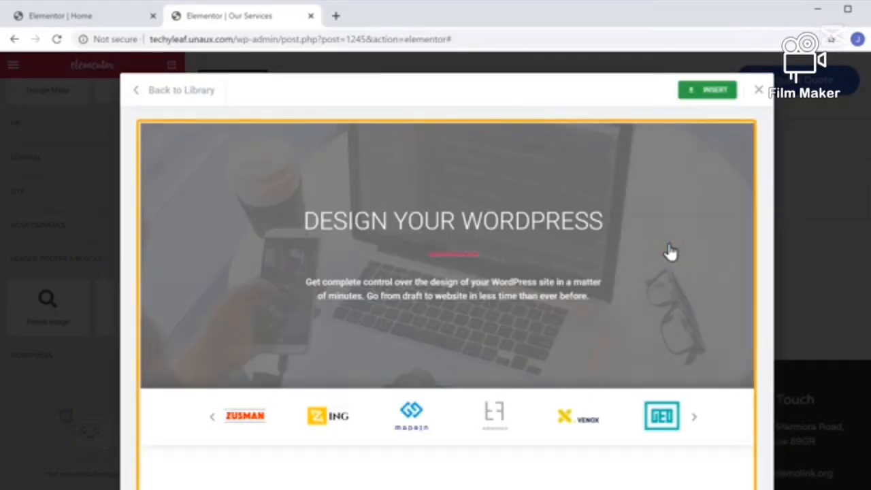
scroll(671, 252, "down", 10)
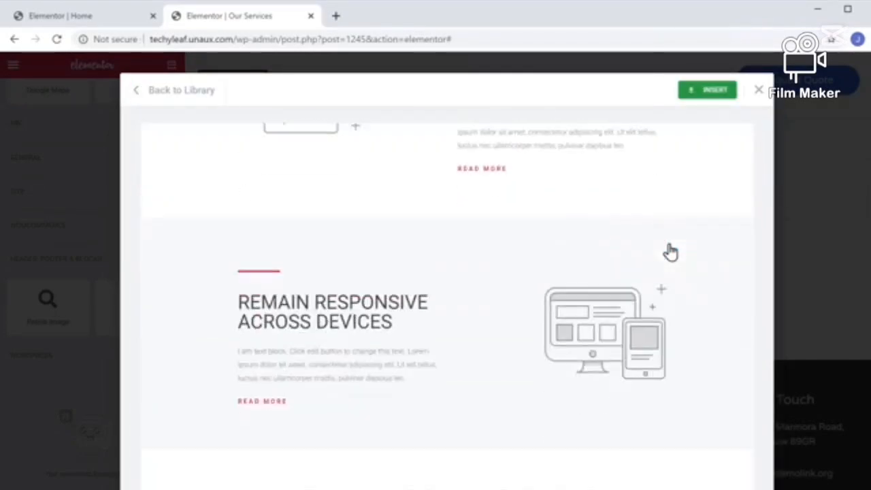
scroll(670, 252, "down", 2)
scroll(671, 252, "up", 12)
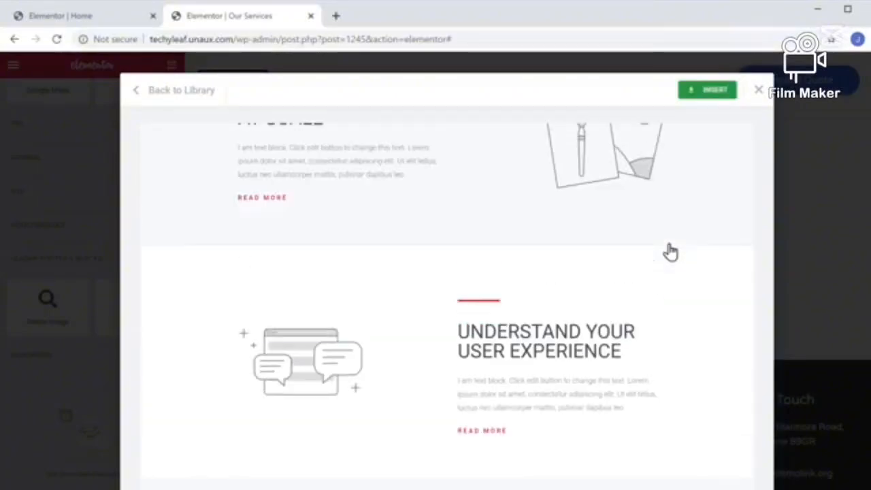
scroll(671, 252, "up", 2)
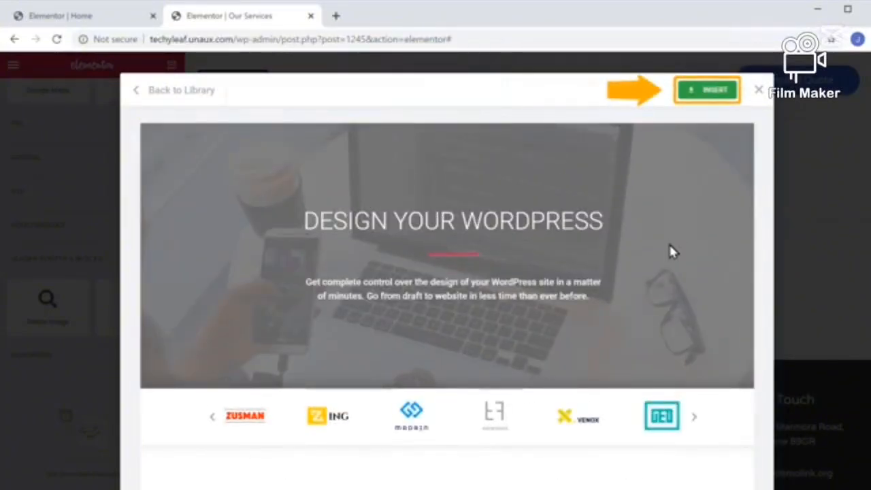
left_click(708, 94)
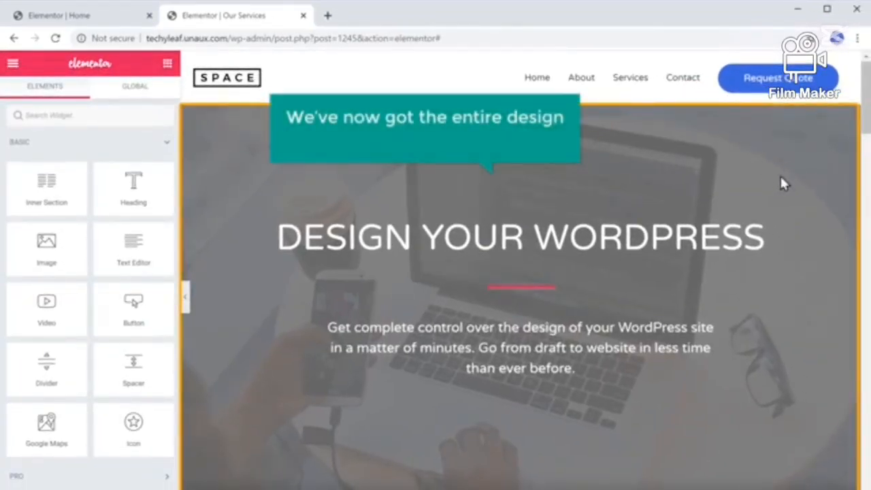
Look through the inserted design and change its main heading "DESIGN YOUR WORDPRESS" to "OUR SERVICES"
scroll(782, 184, "down", 10)
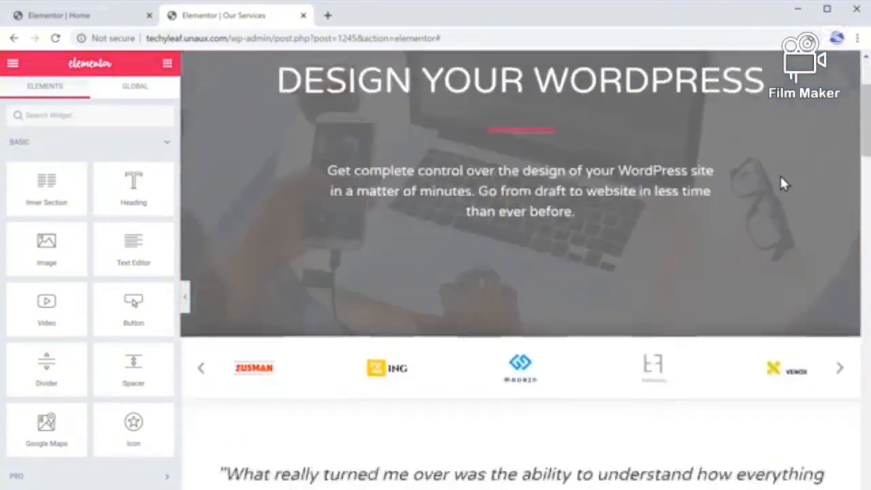
scroll(783, 184, "down", 10)
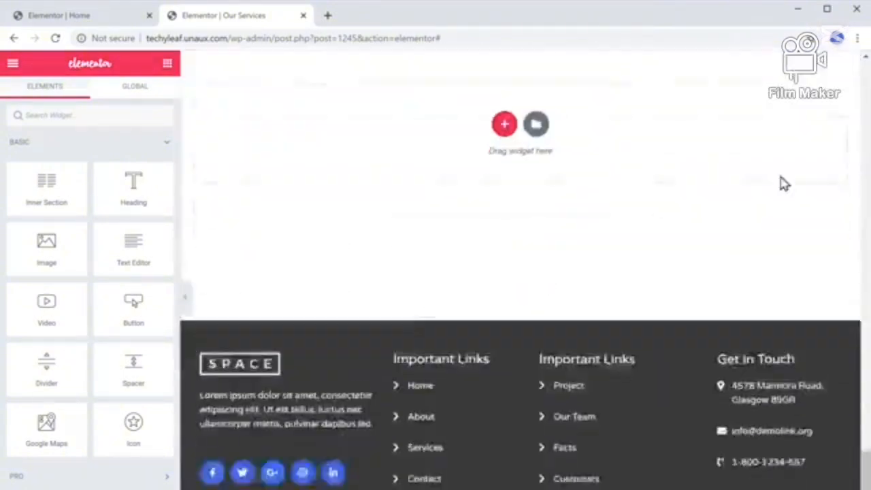
scroll(782, 182, "up", 5)
scroll(783, 182, "up", 10)
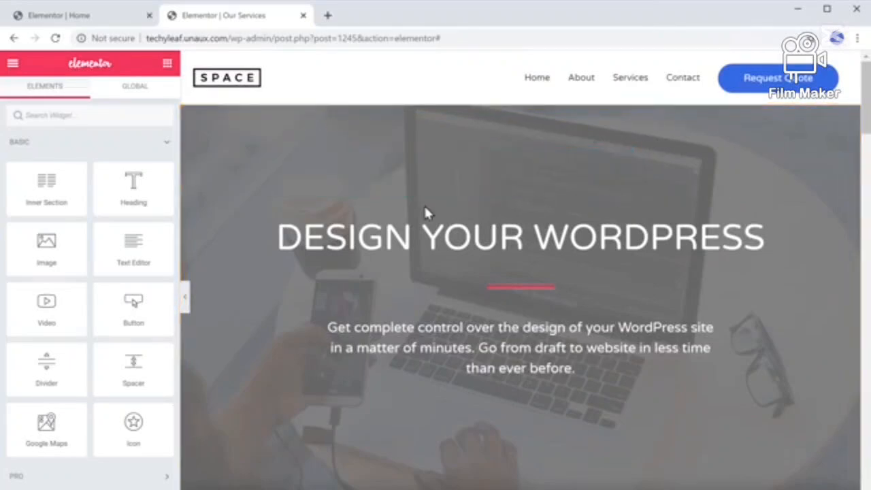
left_click(282, 237)
left_click_drag(279, 237, 783, 266)
type("OUR SERVICE")
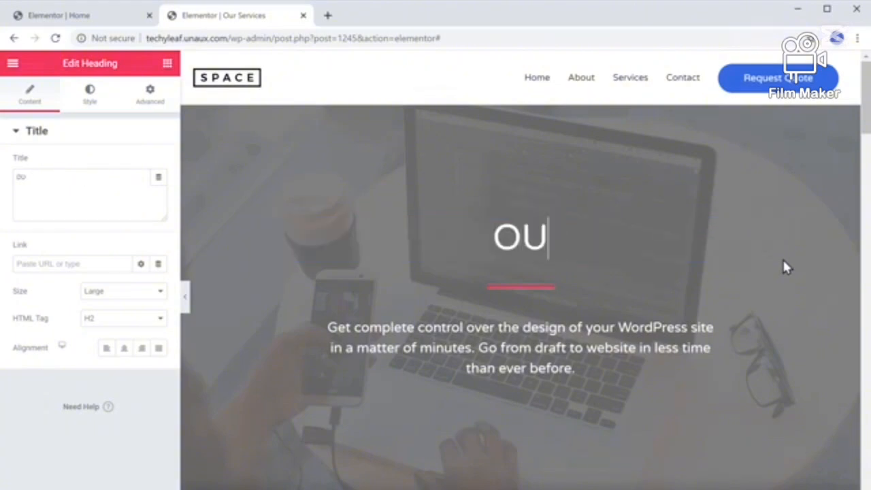
type("S")
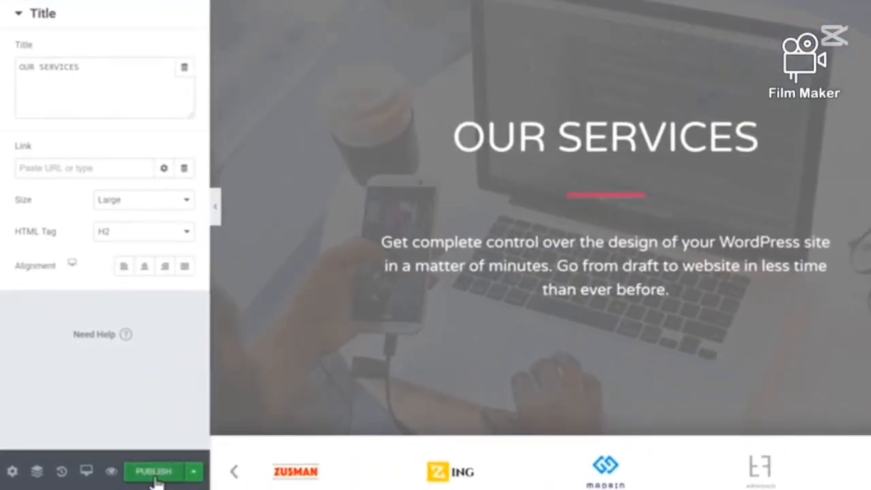
Publish the Our Services page, view it live and go to the site's home page
left_click(155, 477)
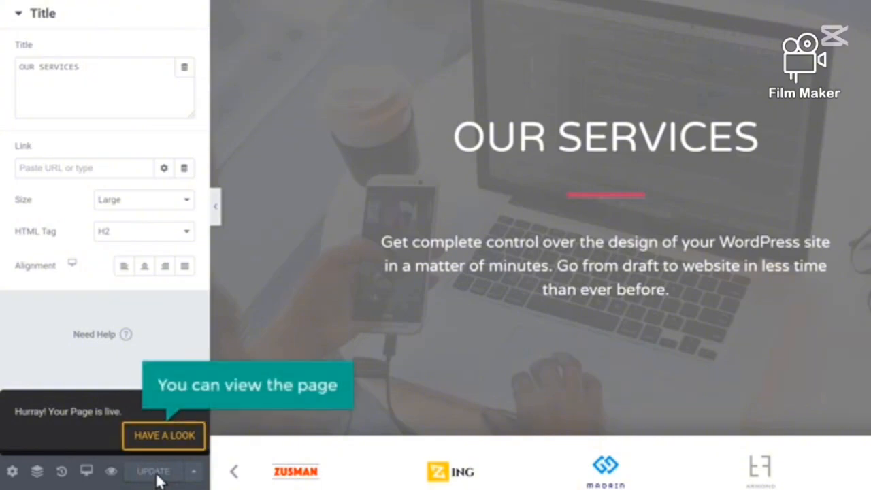
left_click(164, 440)
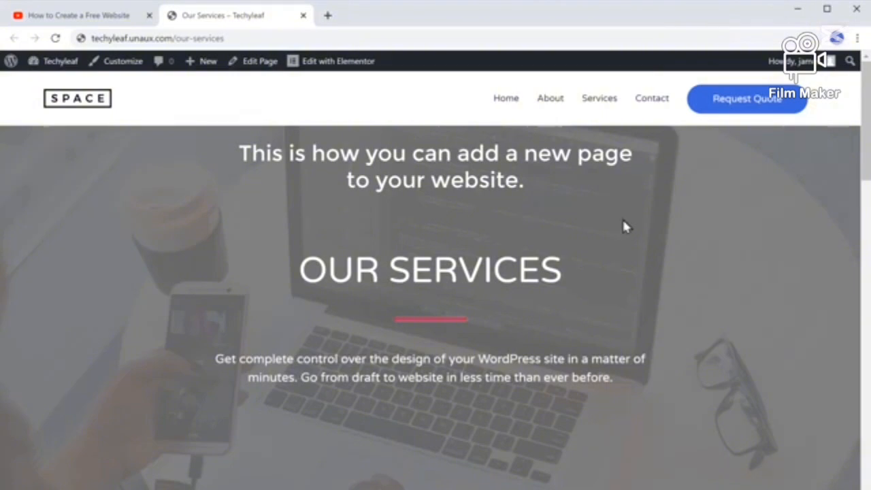
left_click(507, 101)
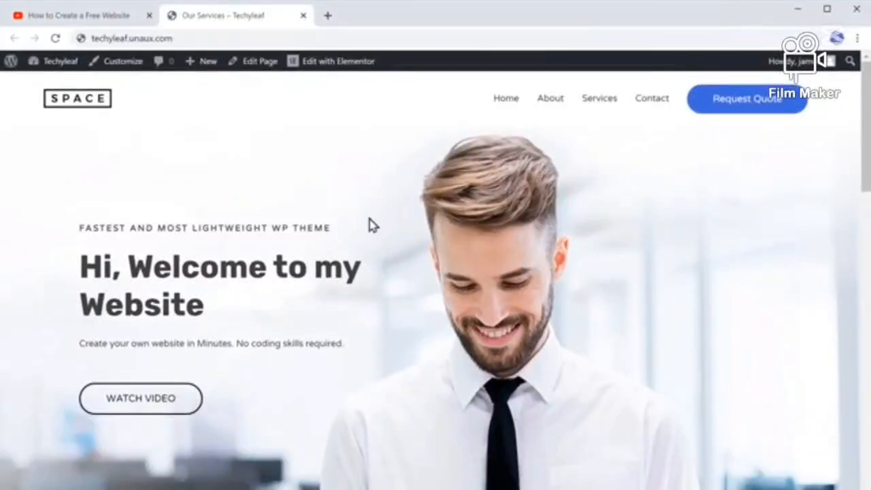
Switch to the YouTube video, follow its websitelearners.com/get/domain link to GoDaddy and search for the domain techyleaf.com
left_click(80, 20)
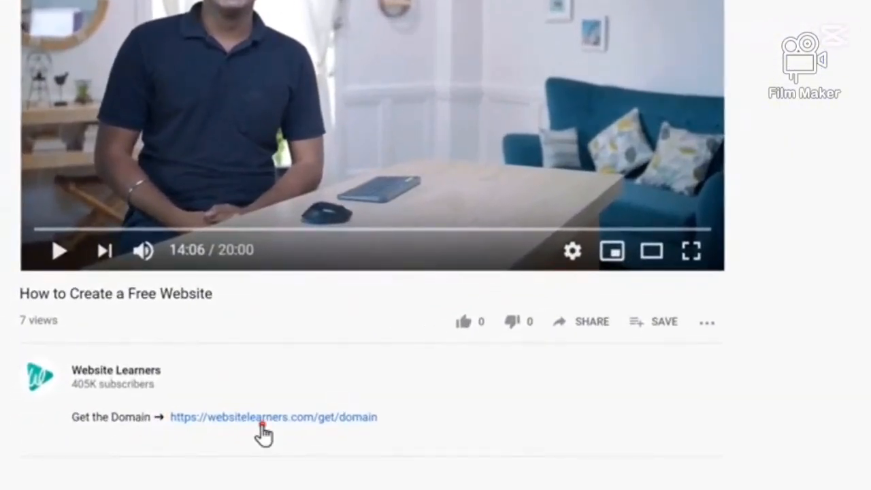
left_click(261, 424)
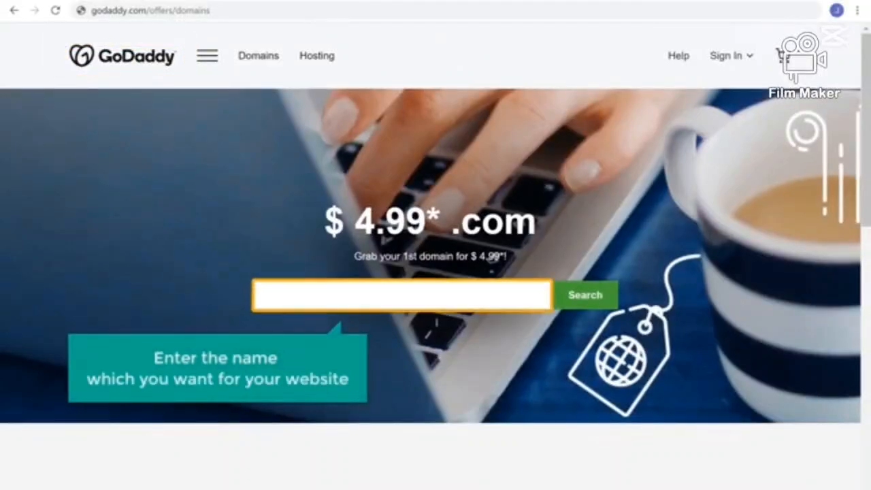
left_click(285, 296)
type("techyleaf.com")
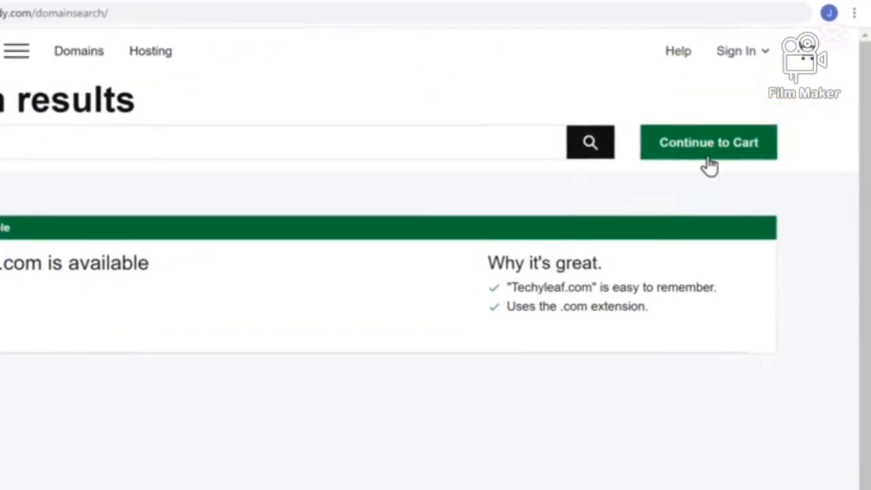
Continue to the cart with techyleaf.com and no privacy plan, and create an account with the customer's e-mail, username TechyLeaf and the account password
left_click(710, 166)
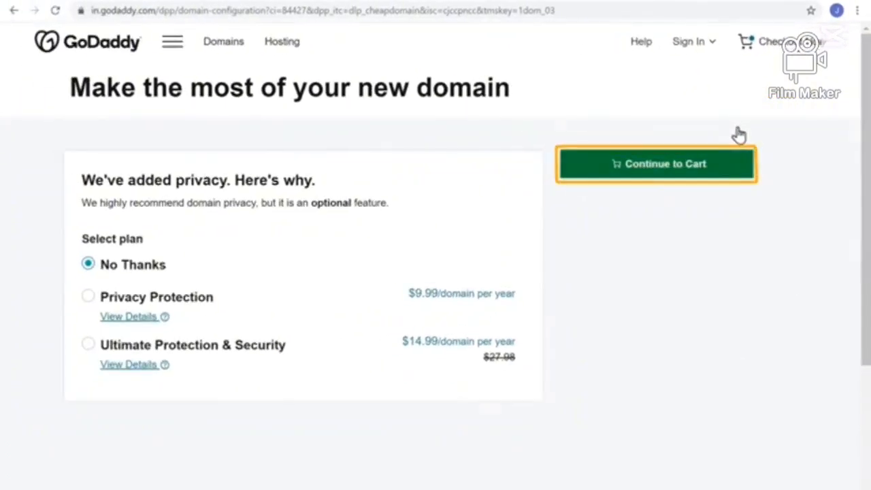
left_click(660, 176)
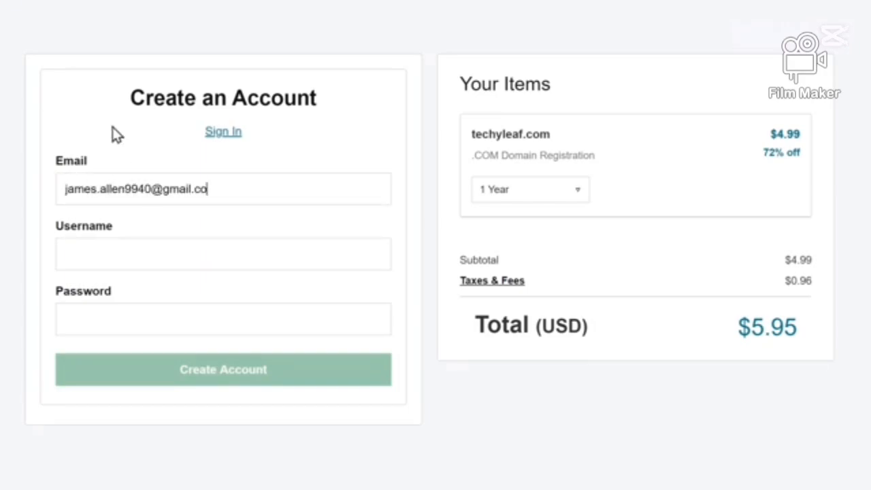
type("*****")
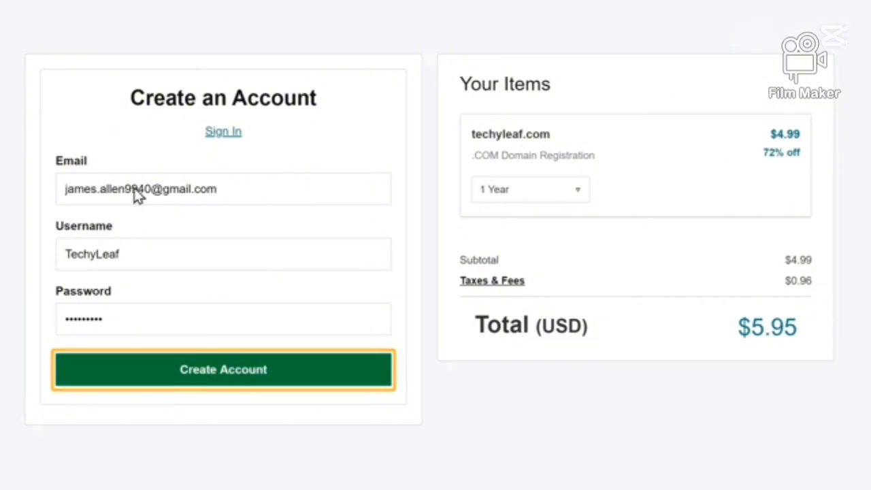
left_click(219, 389)
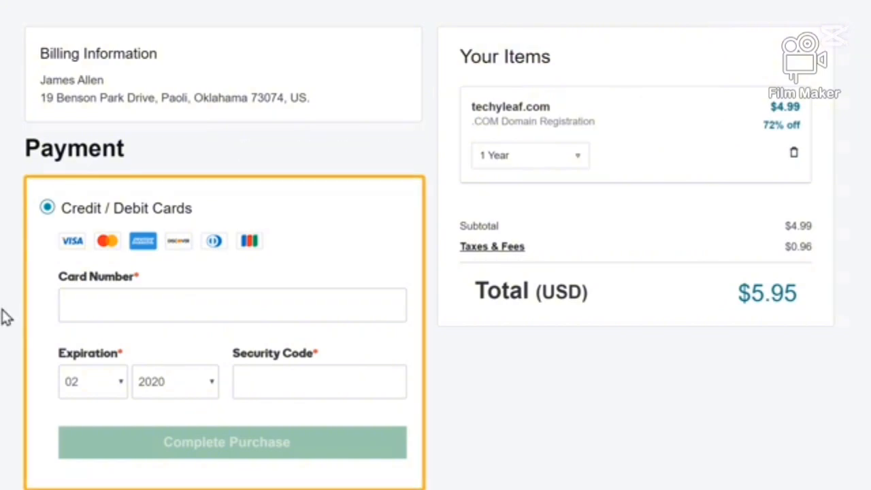
Complete the domain purchase by entering the card number, expiration date and security code, and open the account's product list
left_click(74, 304)
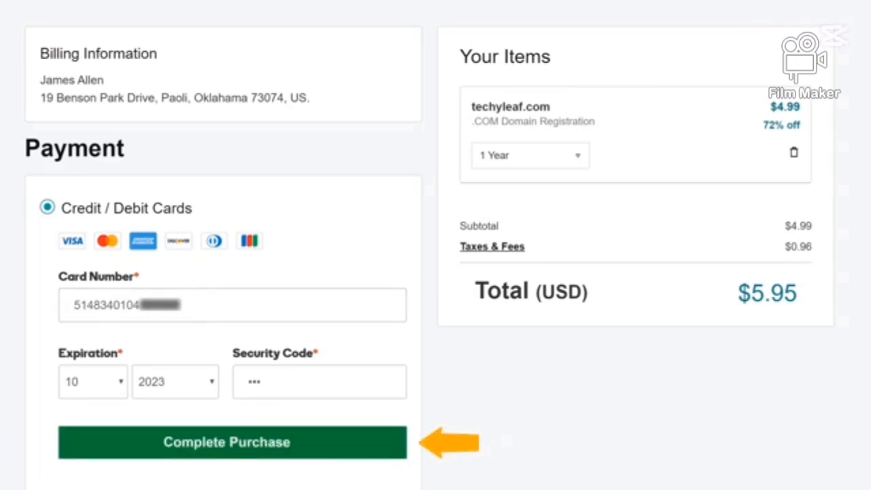
left_click(233, 463)
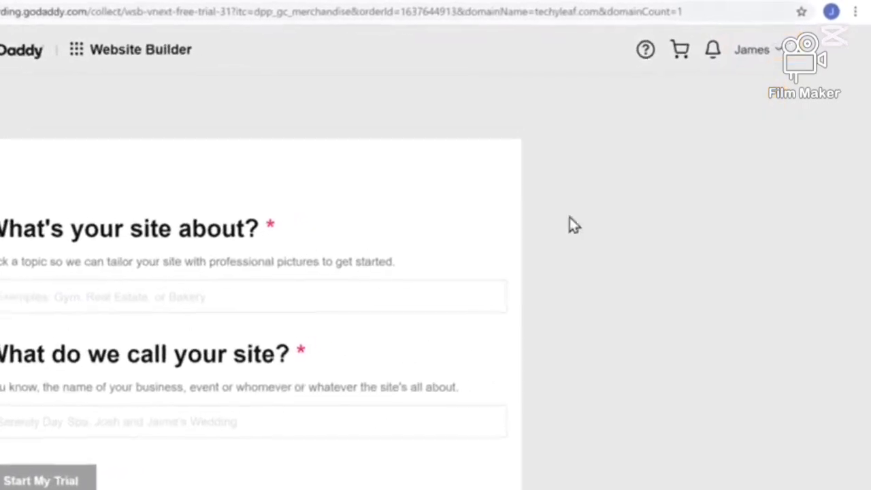
left_click(773, 60)
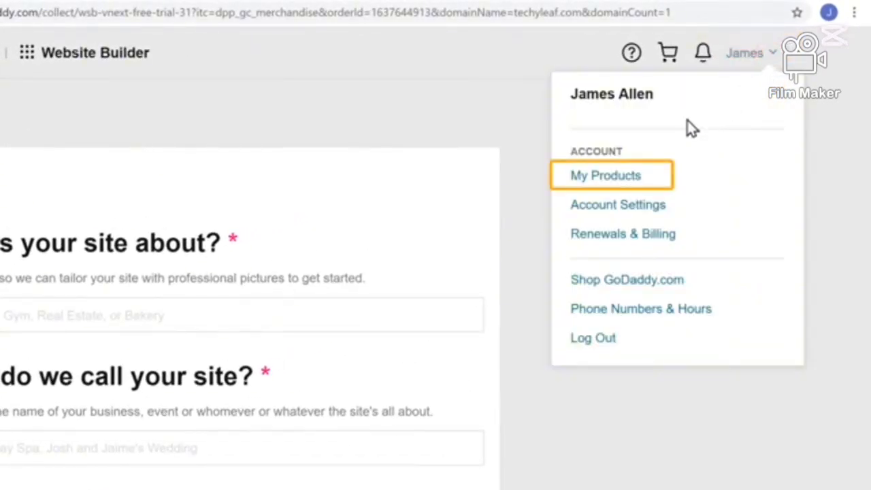
left_click(605, 184)
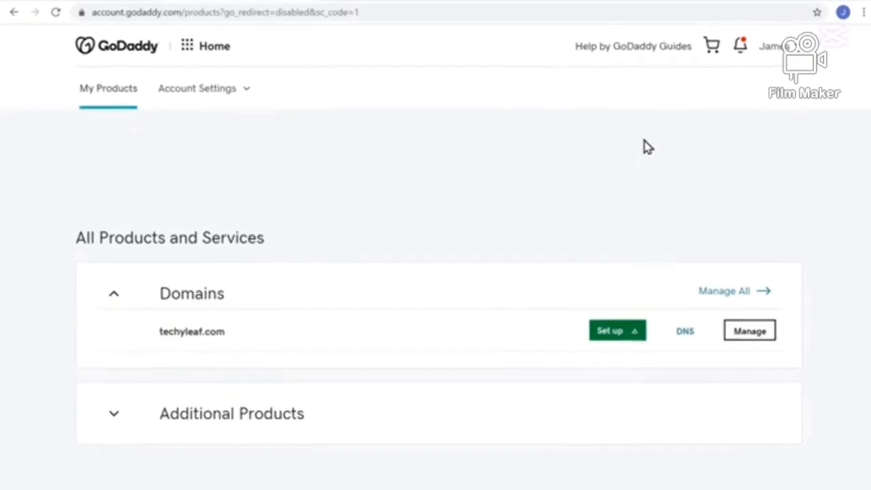
Visit techyleaf.com in a separate browser tab to check what the new domain shows
left_click(532, 19)
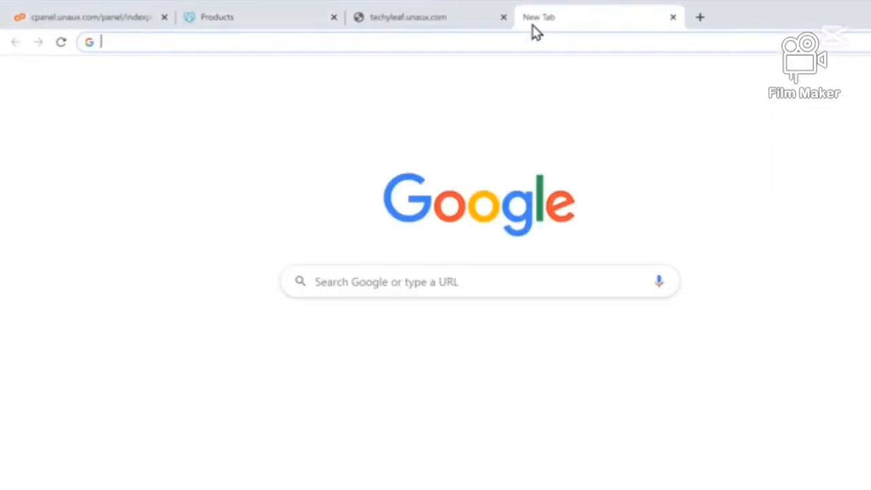
type("techyleaf.com")
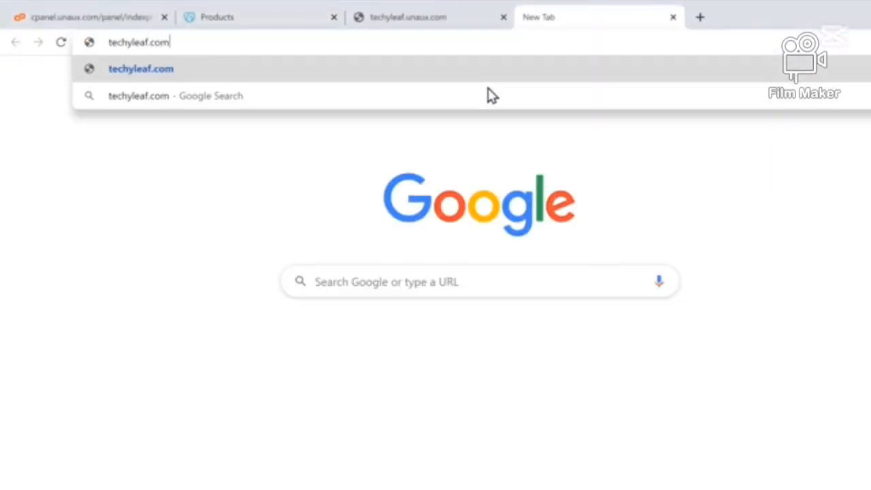
key("Return")
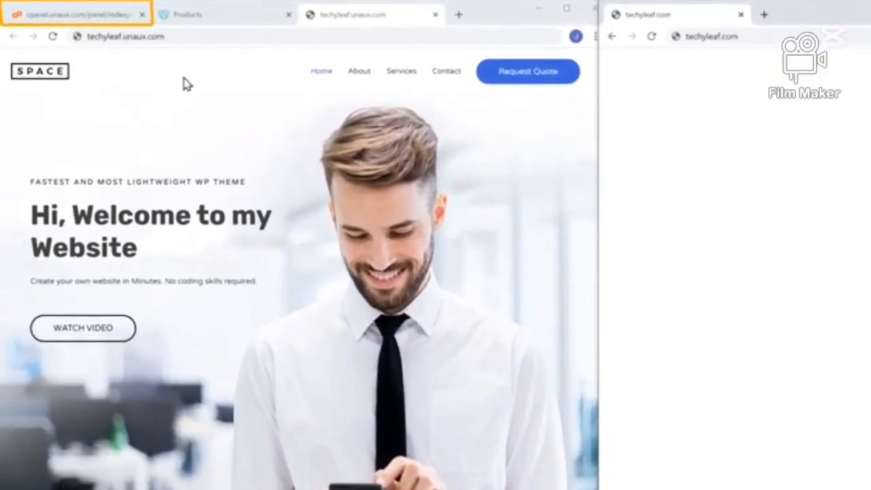
Switch to the hosting control panel, go to parked domain management and enter techyleaf.com as the domain to park onto techyleaf.unaux.com
left_click(81, 19)
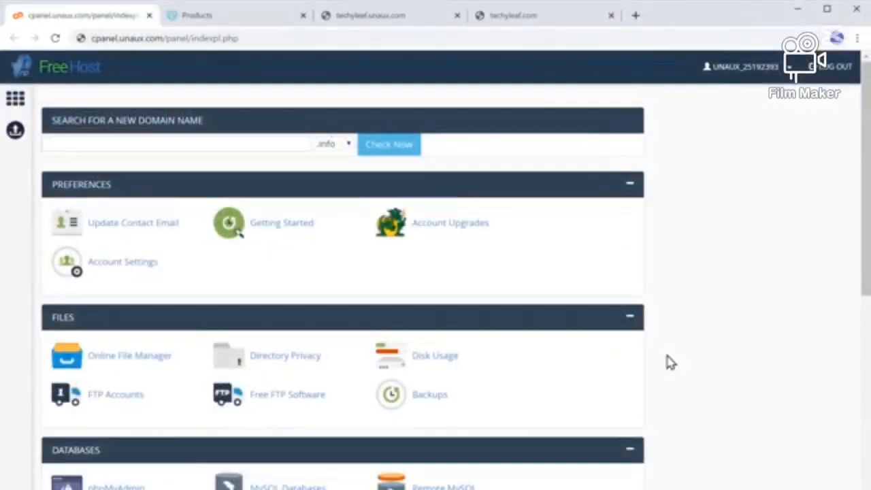
scroll(670, 363, "down", 4)
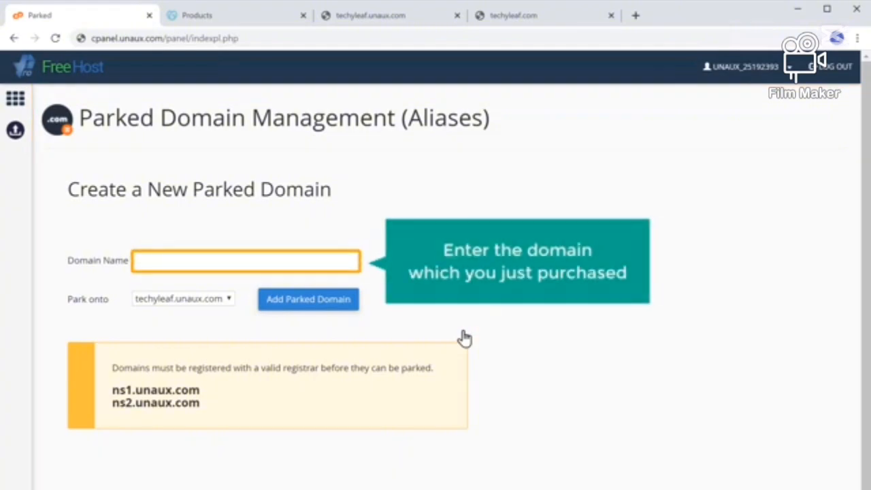
left_click(245, 262)
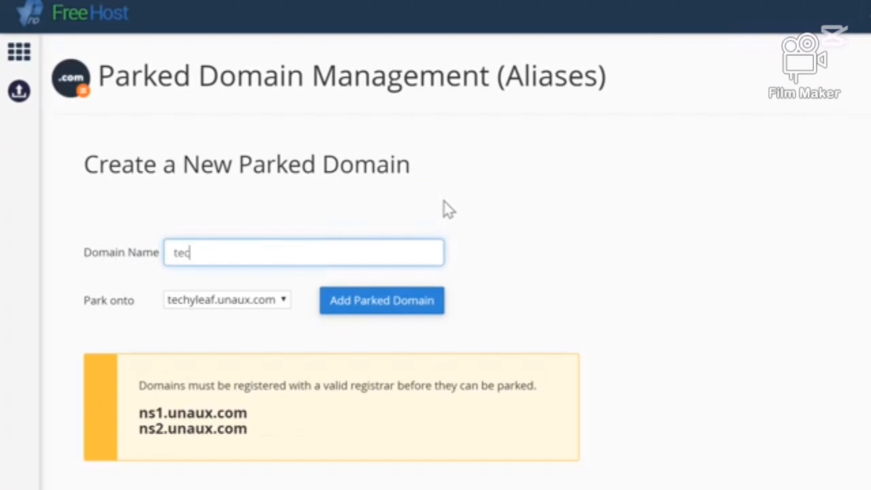
type("techyleaf.co")
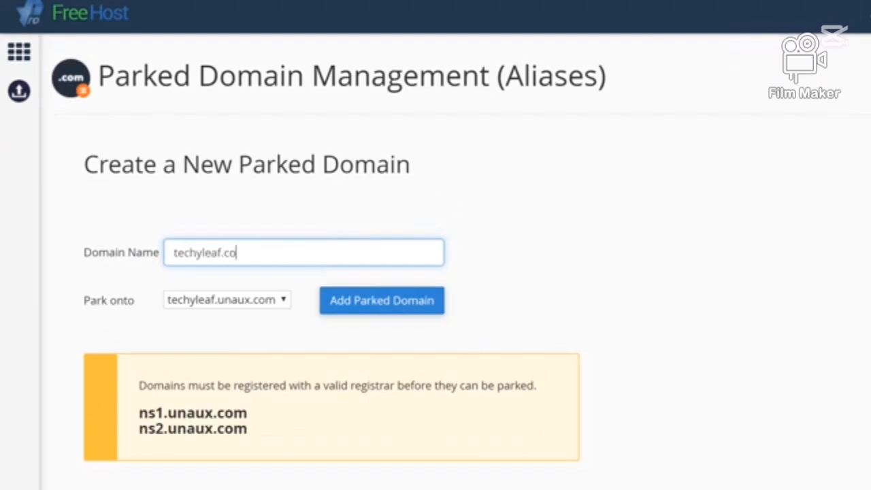
type("m")
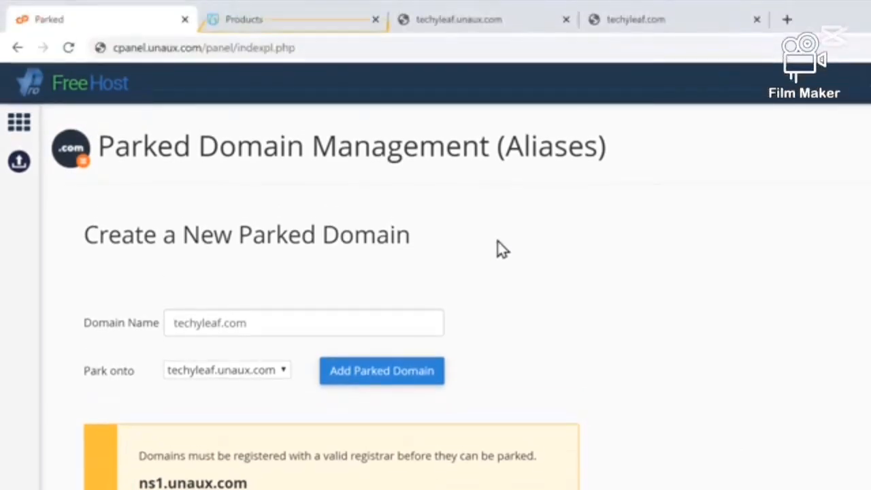
Return to the GoDaddy products page, open the DNS settings of techyleaf.com and choose to change its nameservers to custom ones
left_click(272, 25)
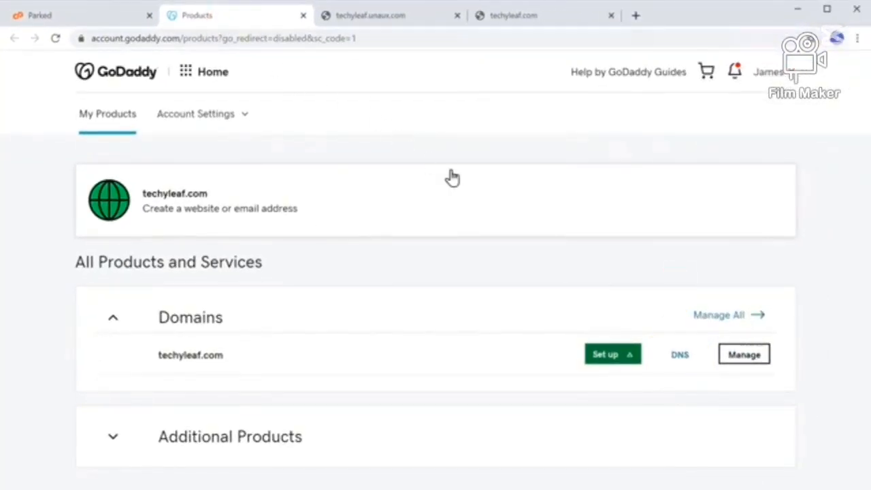
left_click(681, 359)
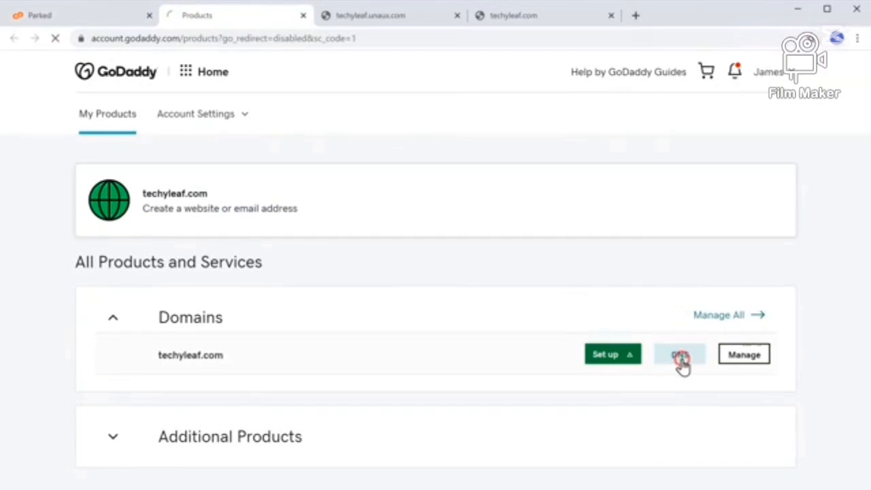
scroll(681, 354, "down", 5)
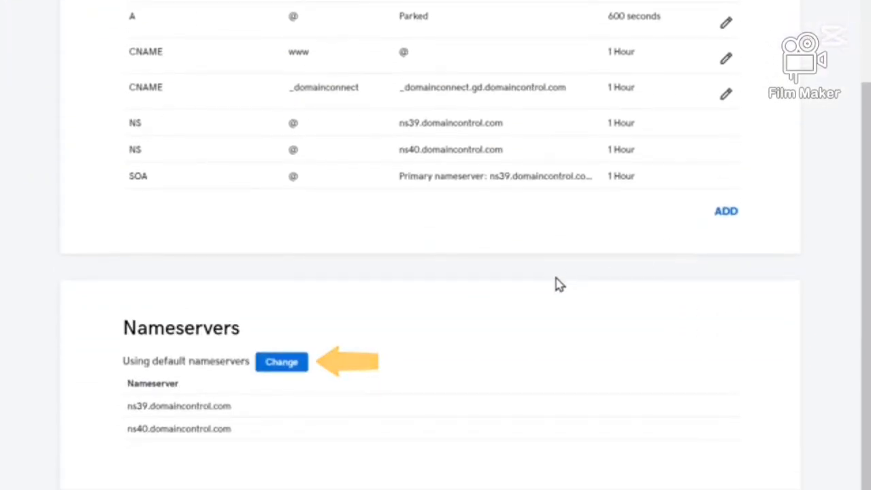
left_click(281, 365)
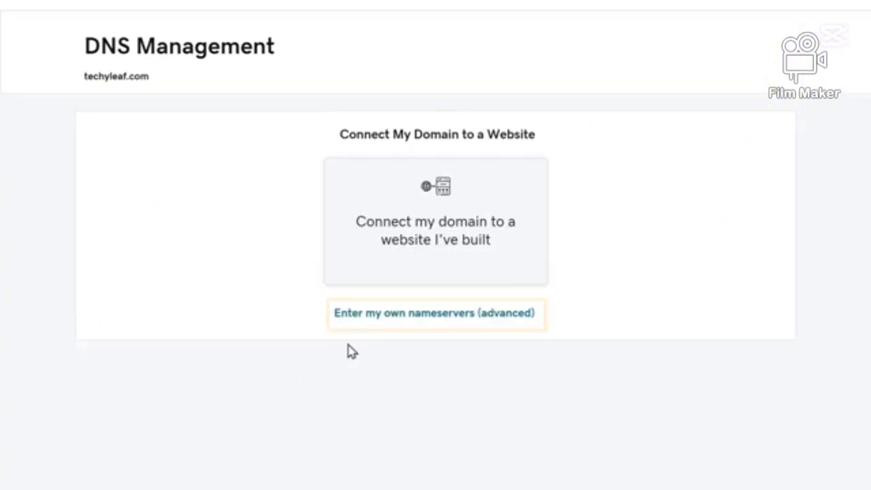
left_click(420, 323)
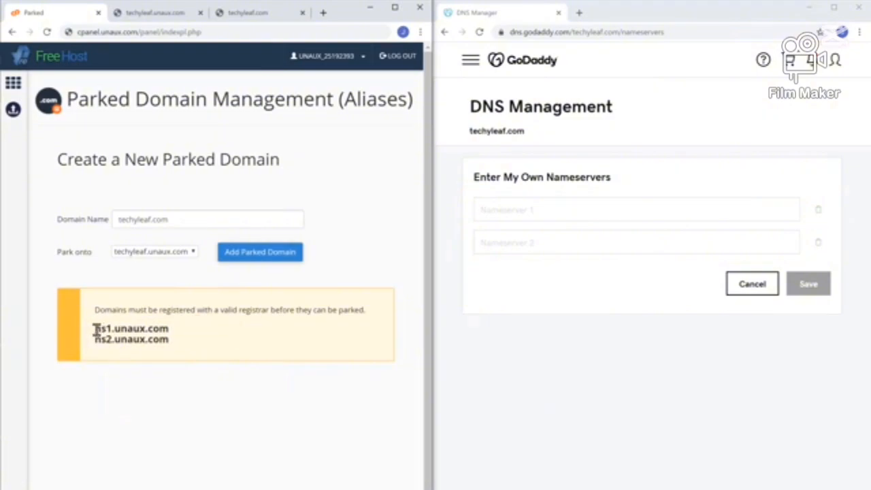
Copy the nameserver ns1.unaux.com from the parked domain page into the Nameserver 1 field on GoDaddy
left_click_drag(94, 330, 157, 330)
right_click(168, 330)
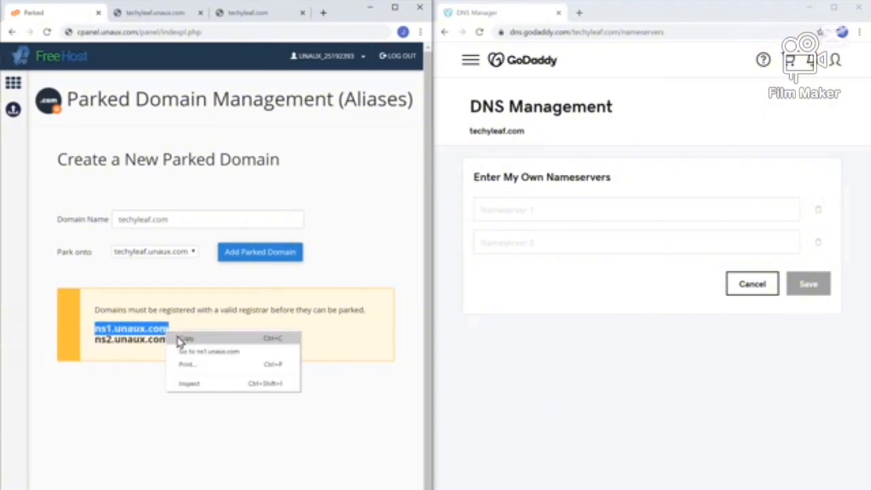
left_click(187, 339)
left_click(188, 347)
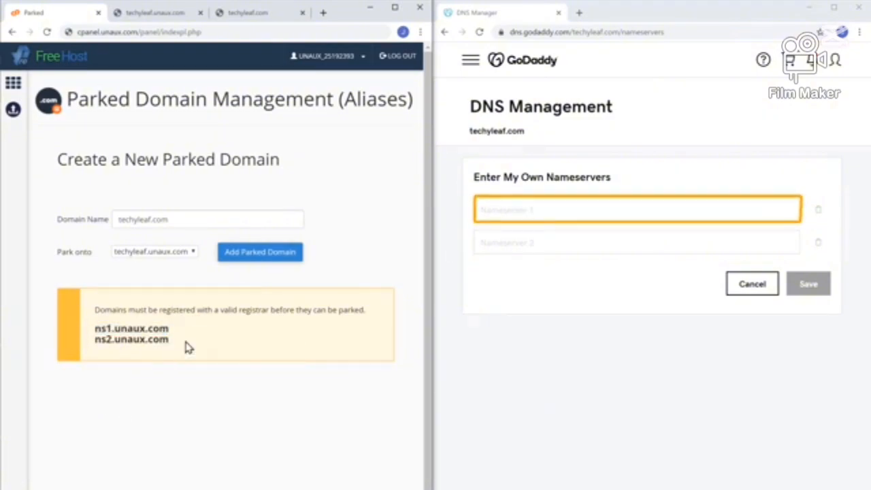
right_click(538, 211)
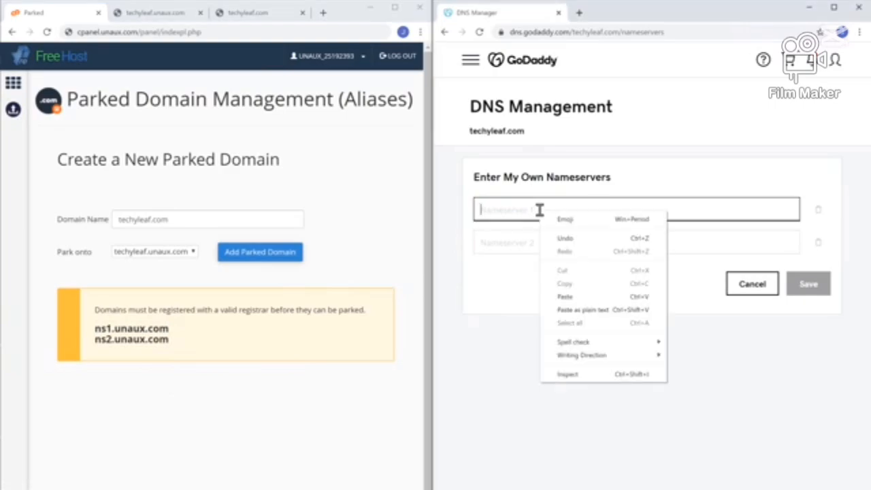
left_click(565, 299)
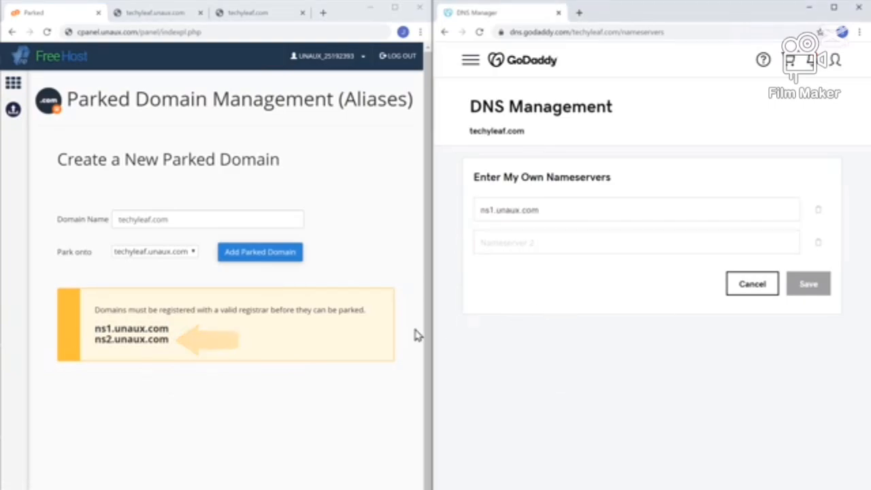
Copy ns2.unaux.com from the parked domain page into the Nameserver 2 field on GoDaddy and save the custom nameservers
left_click_drag(96, 340, 168, 340)
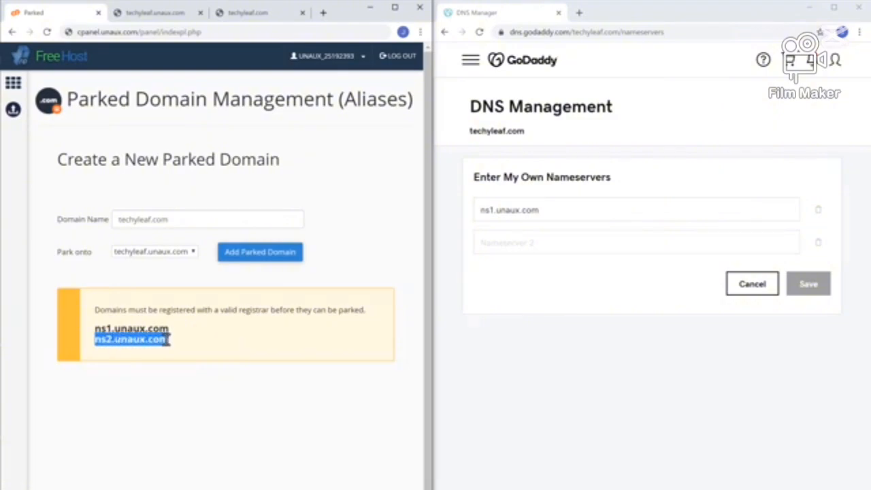
right_click(169, 341)
left_click(188, 353)
left_click(188, 353)
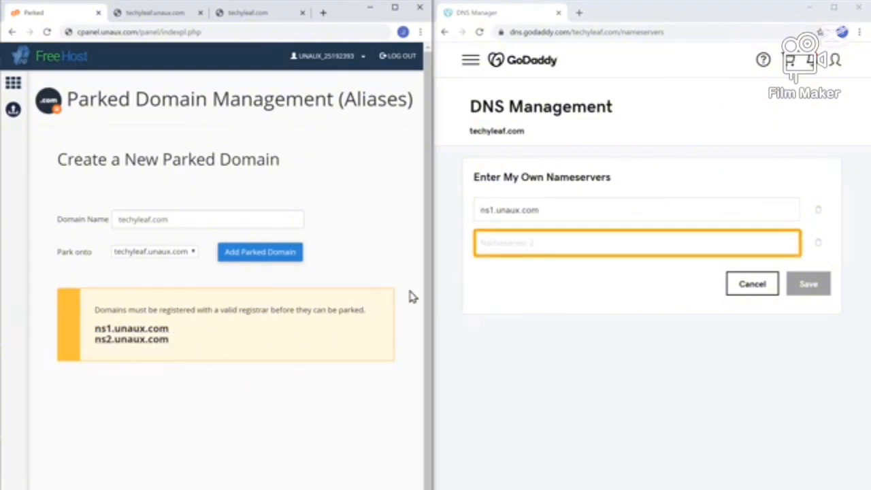
right_click(544, 243)
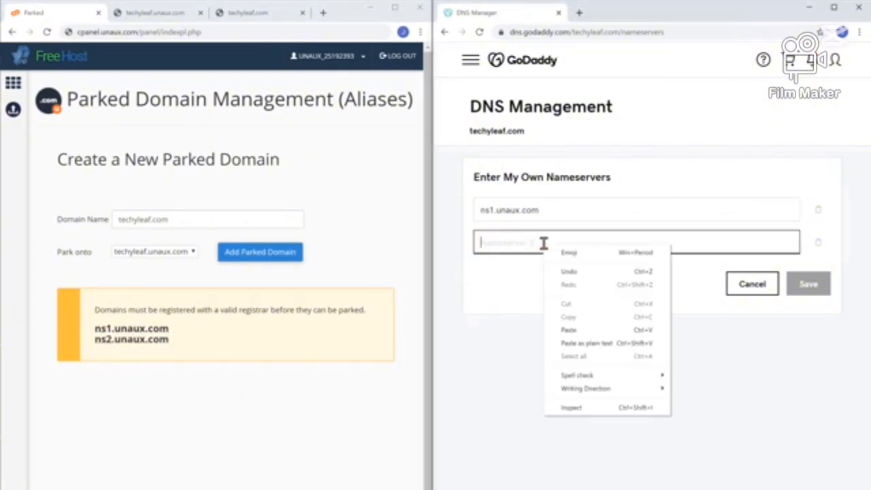
left_click(571, 331)
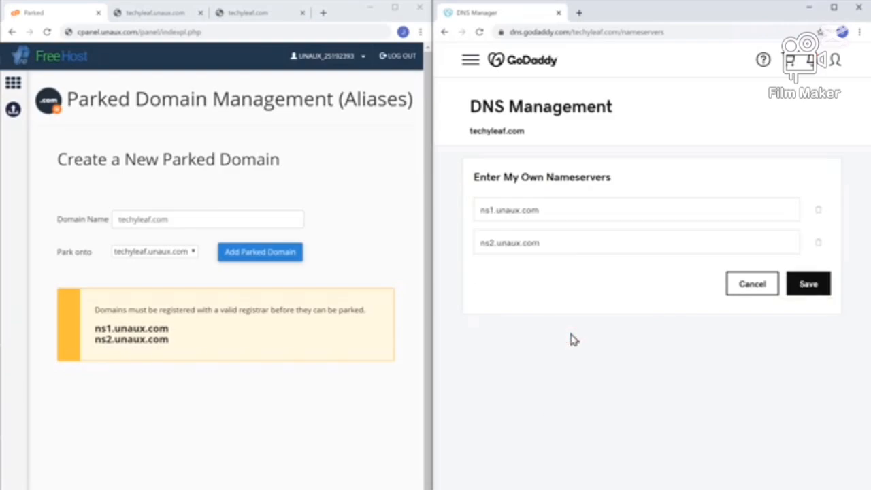
left_click(809, 289)
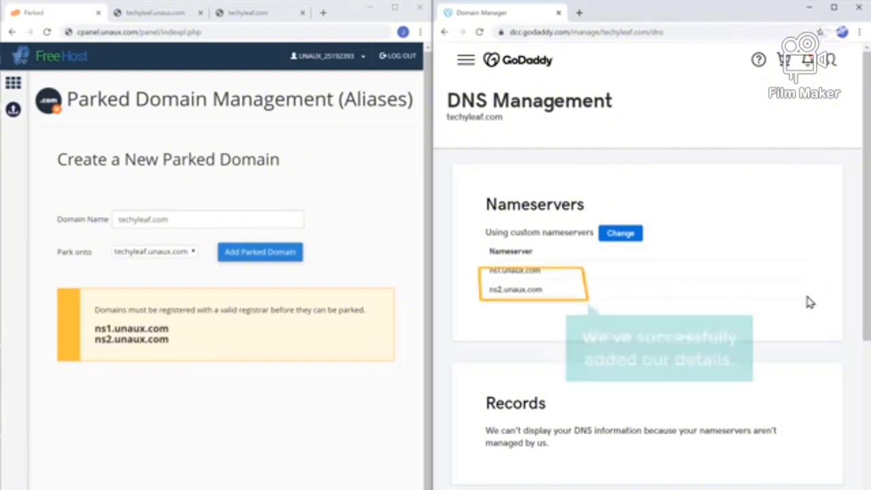